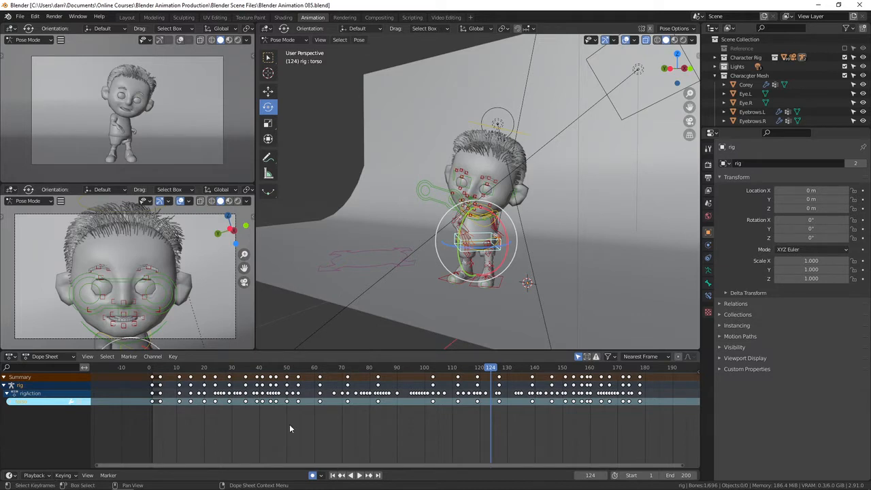
Change the Dope Sheet area into a Graph Editor
left_click(10, 356)
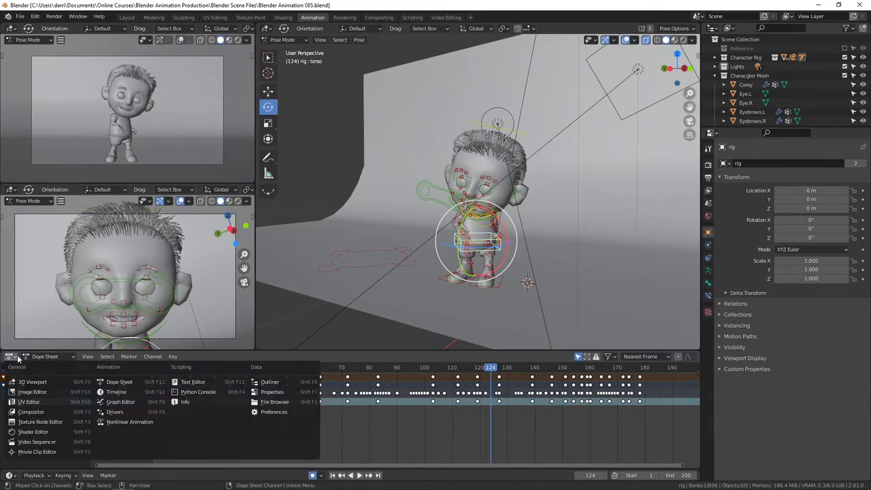
left_click(16, 358)
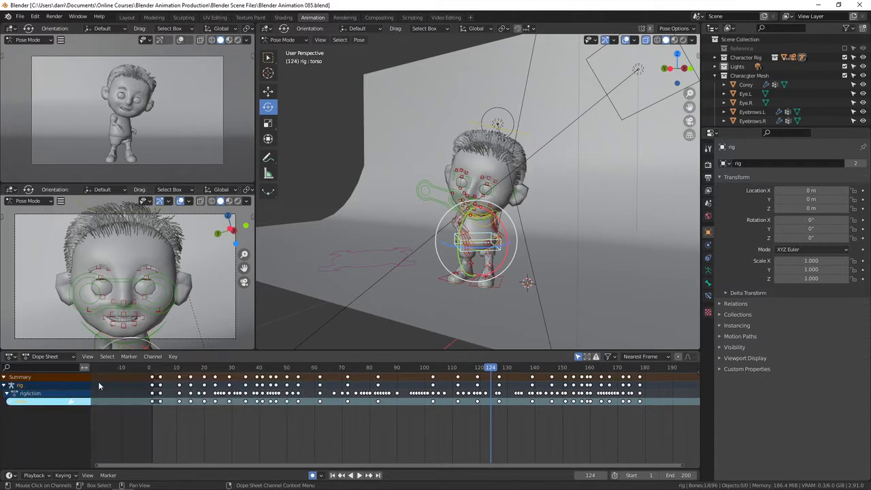
left_click(13, 357)
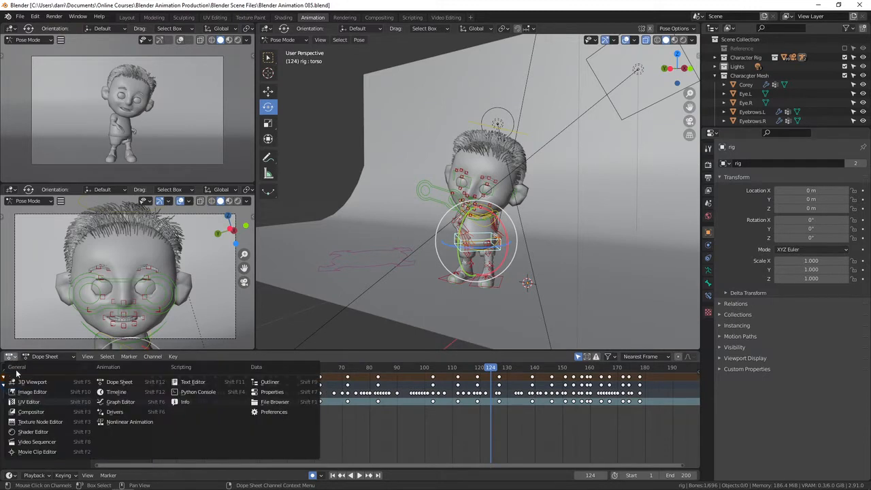
left_click(120, 403)
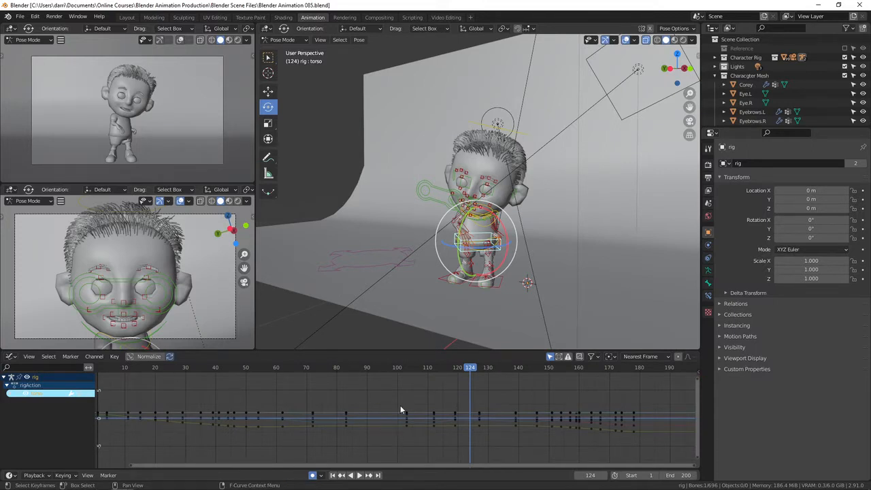
Enlarge the Graph Editor and join the face close-up viewport into the full-body camera viewport
left_click_drag(311, 350, 273, 279)
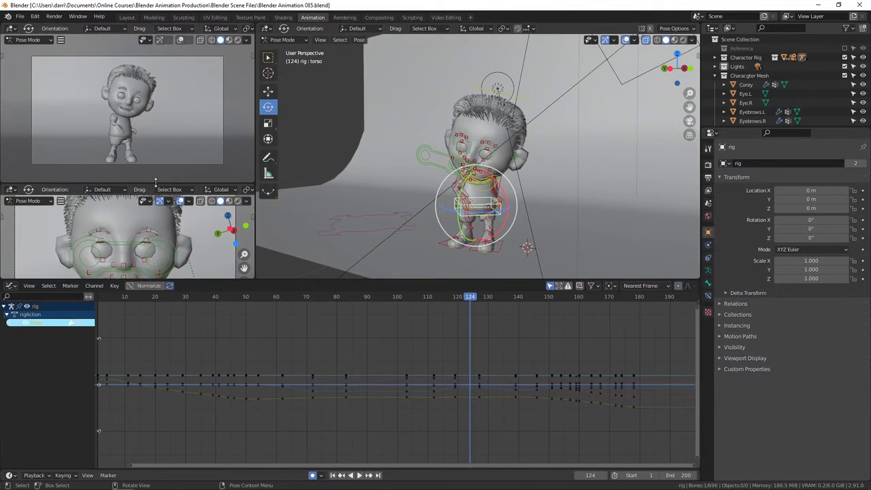
right_click(157, 184)
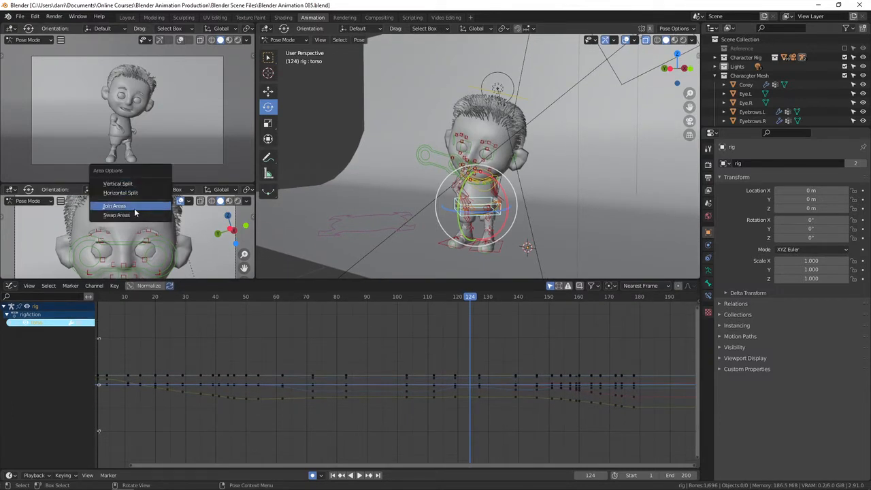
left_click(134, 206)
left_click(139, 222)
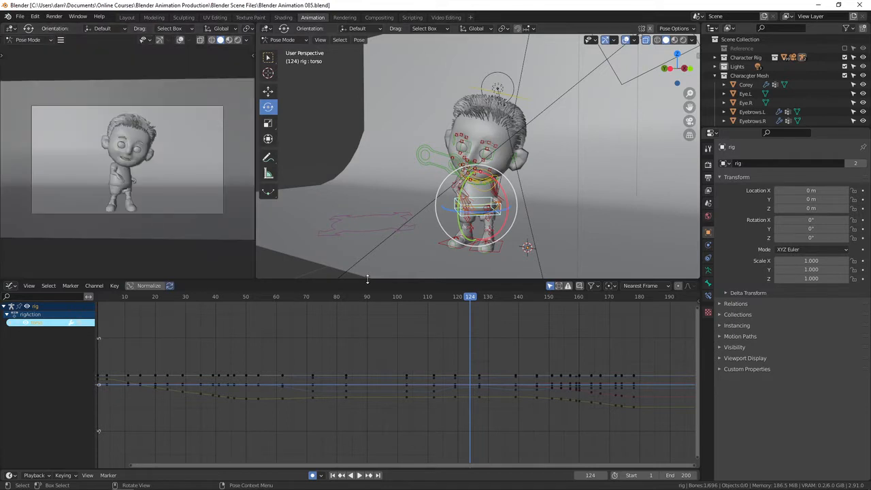
left_click_drag(371, 279, 376, 245)
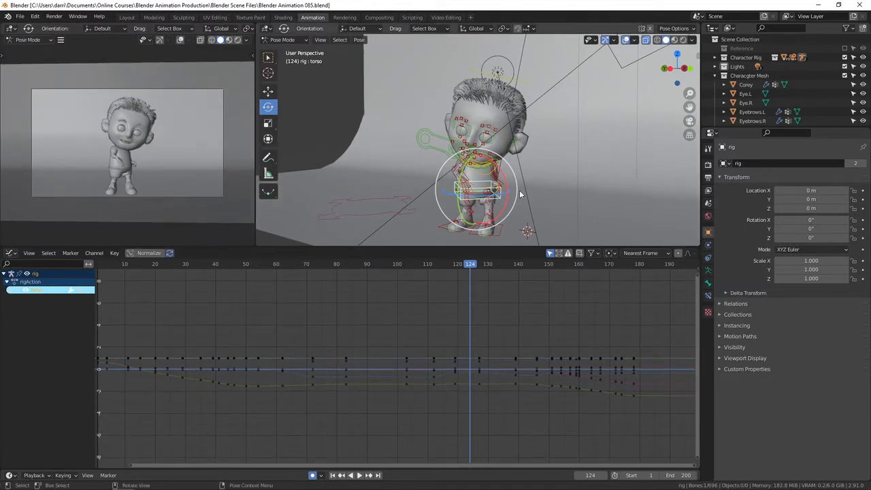
scroll(186, 196, "up", 3)
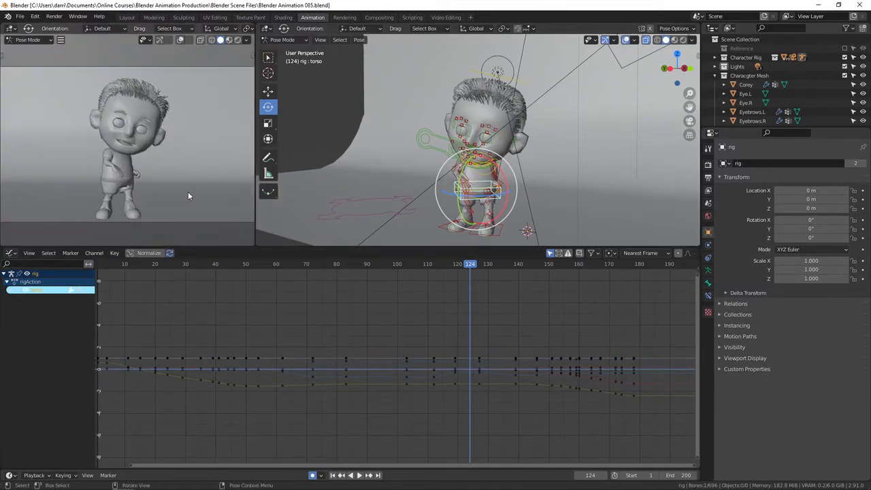
scroll(367, 345, "down", 2)
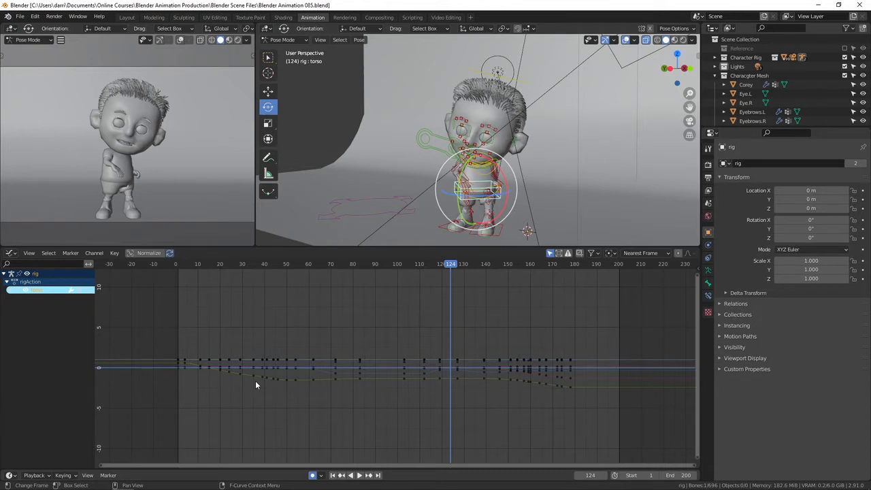
Select the hand_ik.R control and play the animation from frame 51 to review the hand's motion, stopping at frame 97
left_click(455, 180)
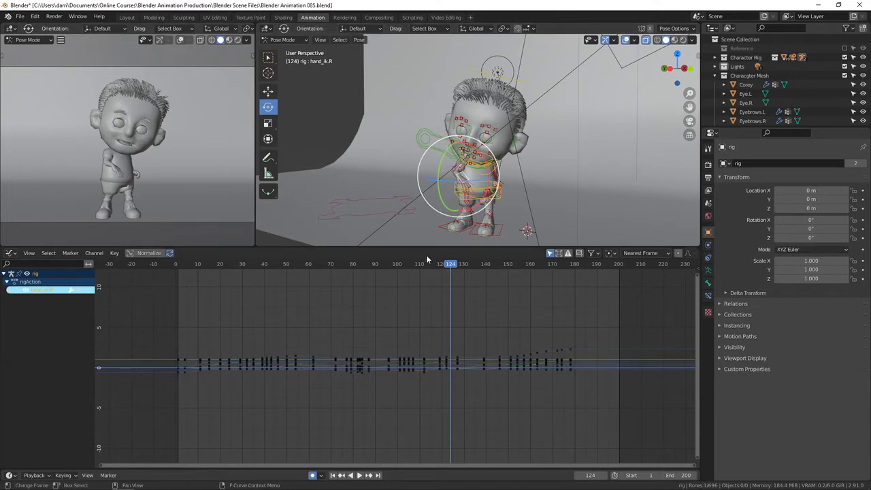
left_click_drag(447, 266, 336, 295)
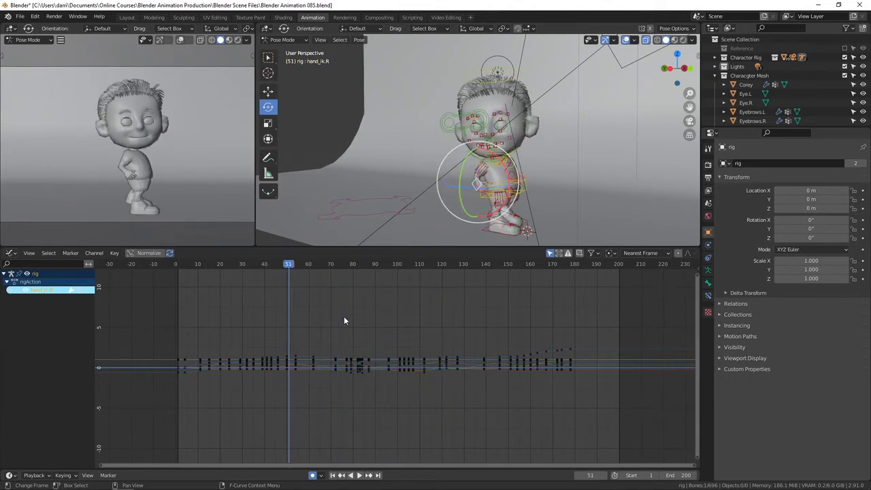
key("space")
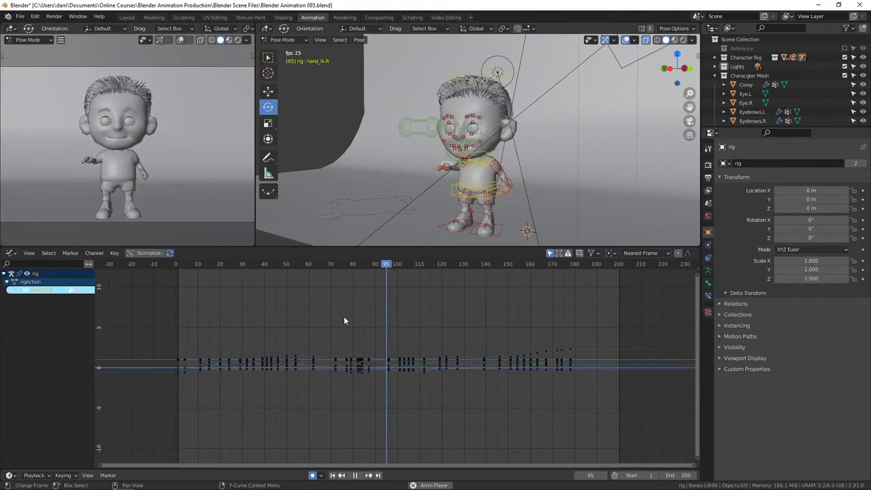
key("space")
left_click_drag(440, 271, 390, 279)
key("space")
key("Escape")
scroll(448, 175, "up", 2)
middle_click_drag(447, 175, 408, 225)
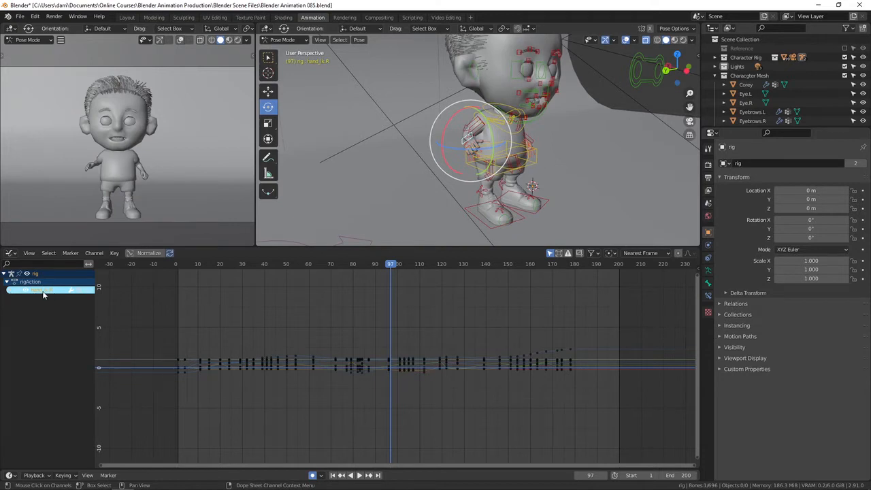
Expand the hand_ik.R channel group and highlight its location, rotation and scale curves one at a time
left_click(8, 291)
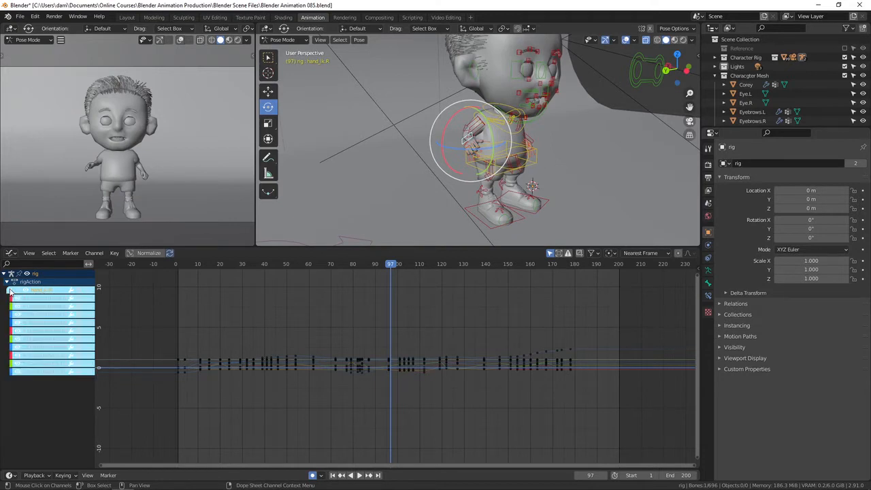
left_click(43, 299)
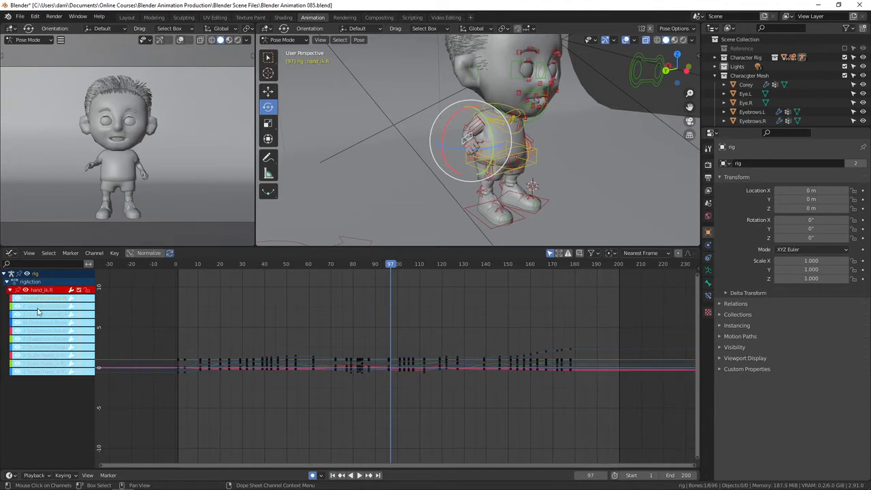
left_click(35, 315)
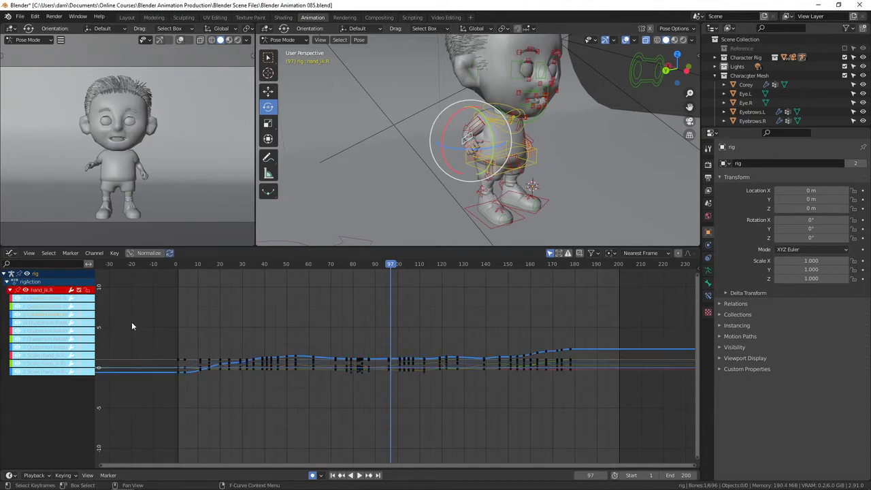
left_click(51, 332)
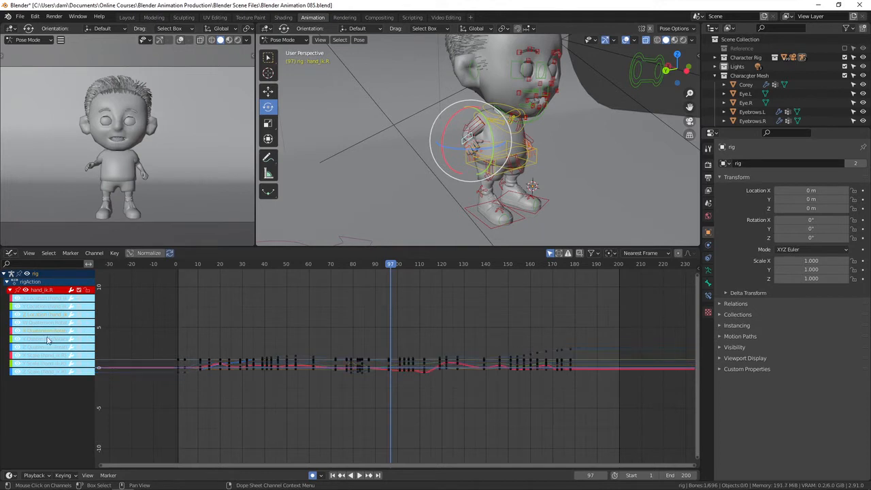
left_click(47, 339)
left_click(43, 345)
left_click(43, 355)
left_click(41, 364)
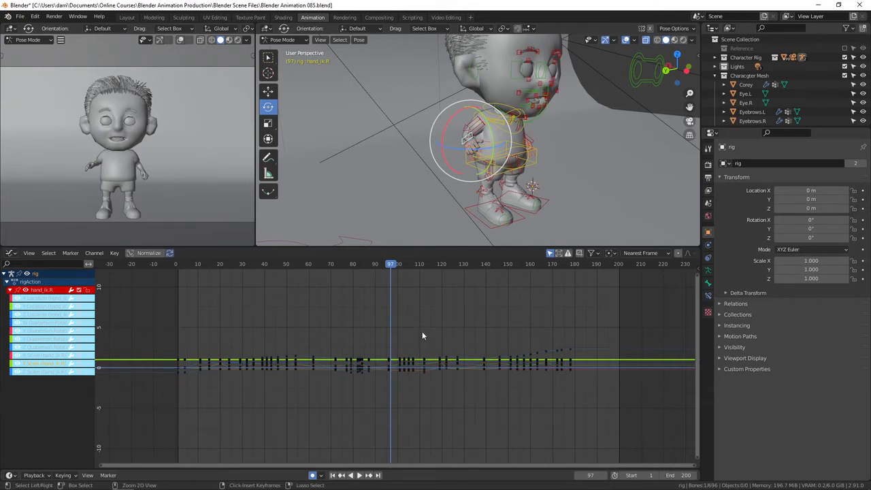
Compare the right hand's Y, Z and X Location curves, leaving the X Location curve highlighted
middle_click_drag(422, 334, 390, 339, "ctrl")
key("Home")
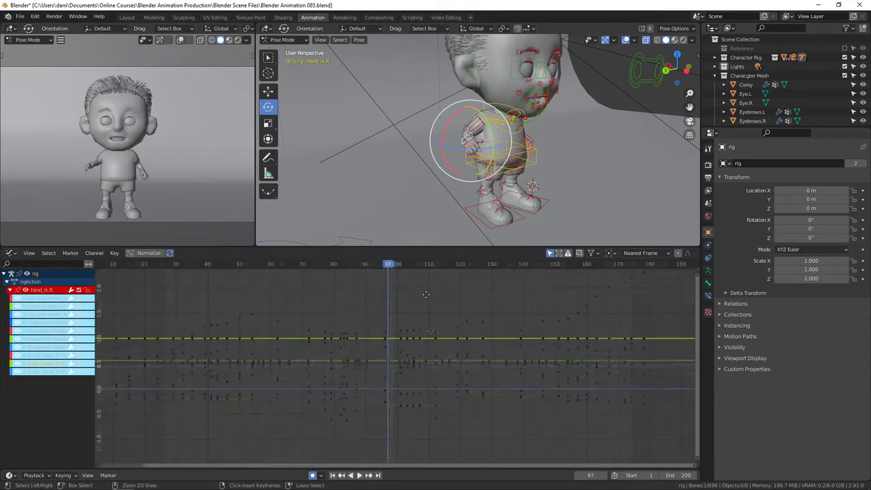
mouse_move(425, 287)
middle_mouse_down("ctrl")
mouse_move(423, 267)
mouse_move(433, 288)
mouse_move(463, 288)
mouse_move(400, 297)
mouse_move(423, 274)
mouse_move(421, 289)
mouse_move(421, 272)
mouse_move(418, 287)
middle_mouse_up("ctrl")
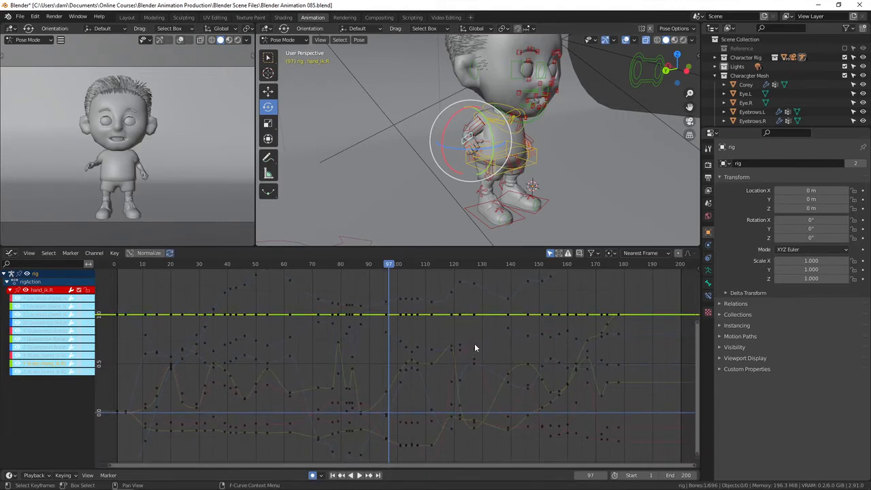
left_click(27, 299)
left_click(34, 309)
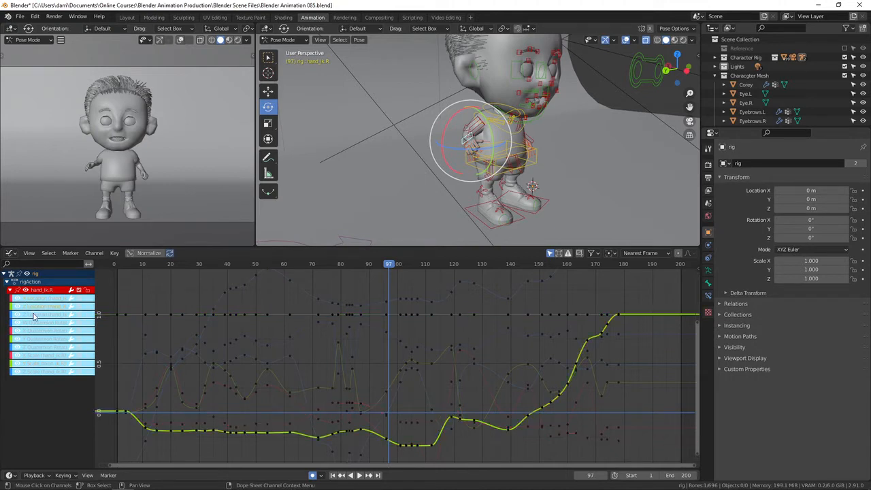
left_click(34, 317)
key("Home")
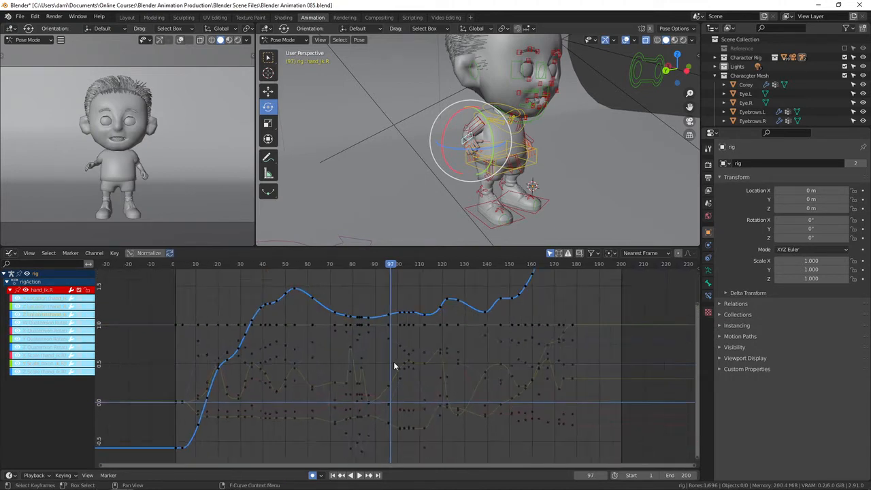
left_click(38, 308)
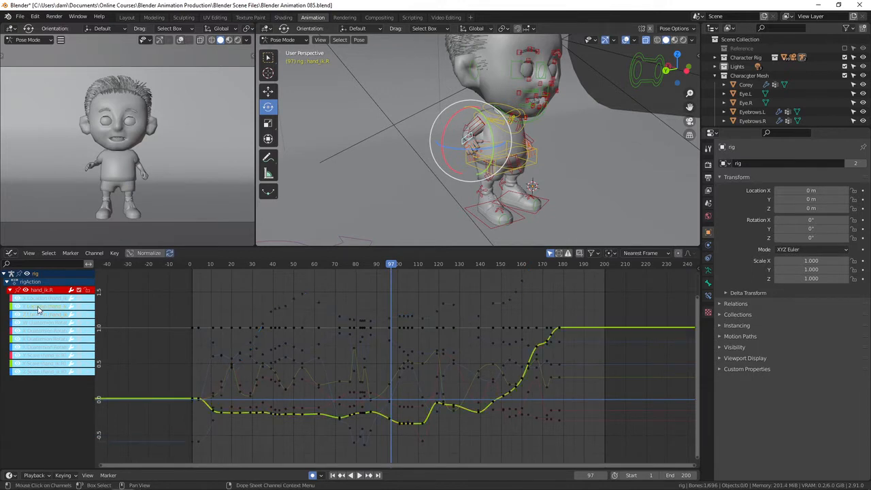
left_click(40, 298)
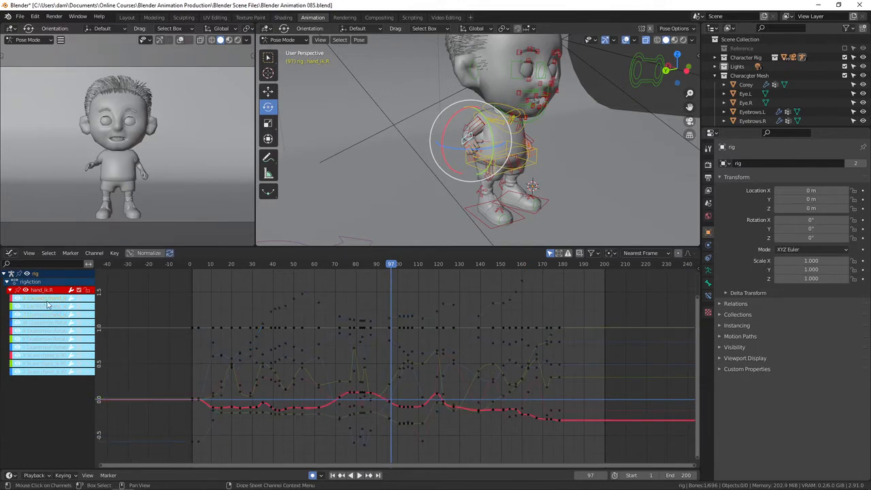
Set the transform orientation to Local and activate the Move tool to show the hand control's own axes
left_click(477, 28)
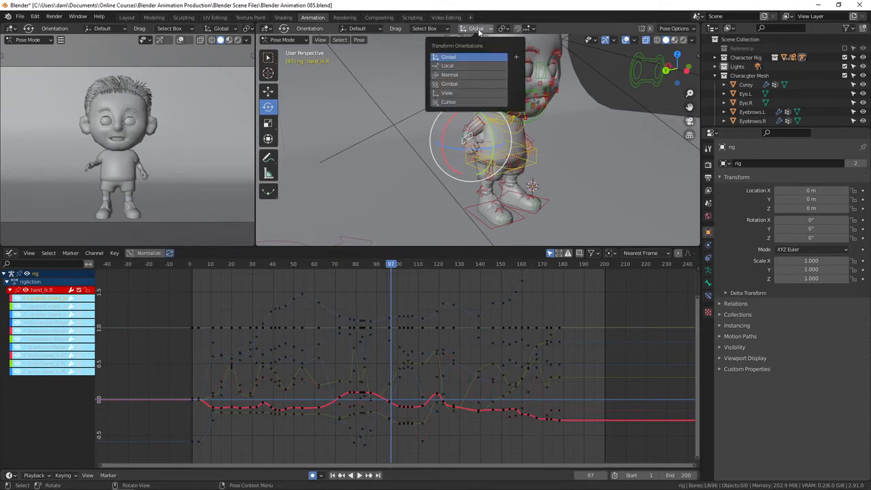
left_click(456, 66)
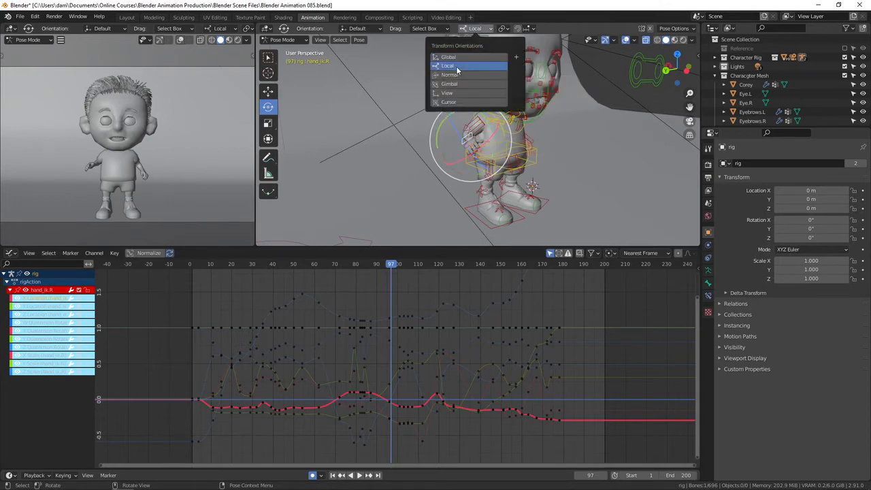
left_click(268, 92)
Play the animation and check the hand control's local axes from several angles at frames 97 and 86
middle_click_drag(566, 171, 511, 164)
key("space")
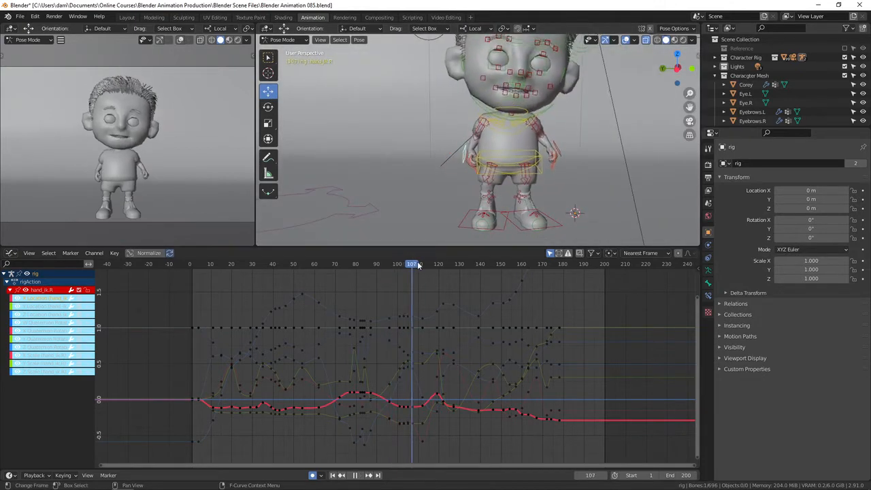
key("space")
left_click_drag(452, 264, 392, 266)
middle_click_drag(436, 197, 347, 178)
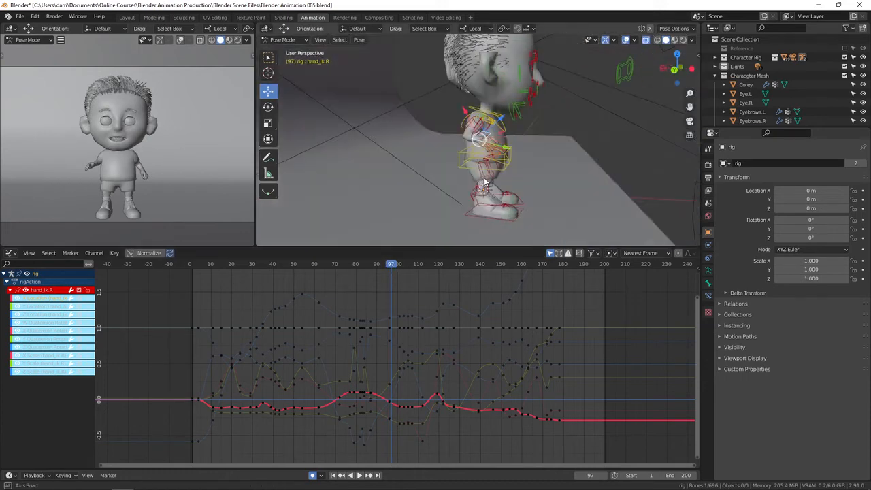
left_click_drag(393, 265, 368, 272)
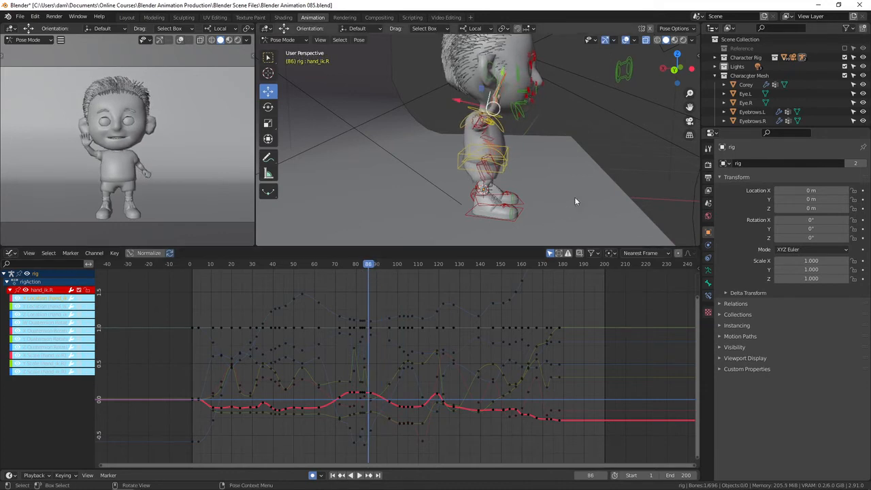
middle_click_drag(574, 197, 490, 199)
Examine the X Location curve around its peak and dip while playing the hand's lowering motion between frames 86 and 108
middle_click_drag(332, 327, 340, 330)
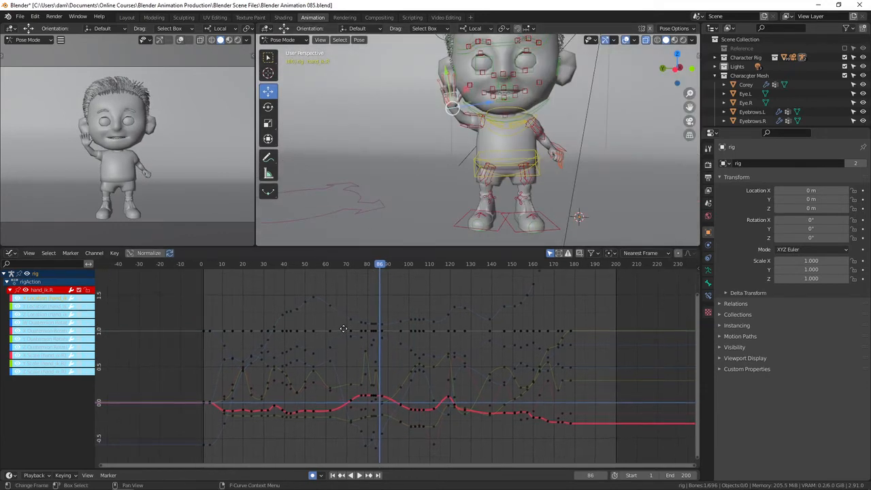
middle_click_drag(463, 373, 447, 363, "ctrl")
scroll(444, 379, "up", 14)
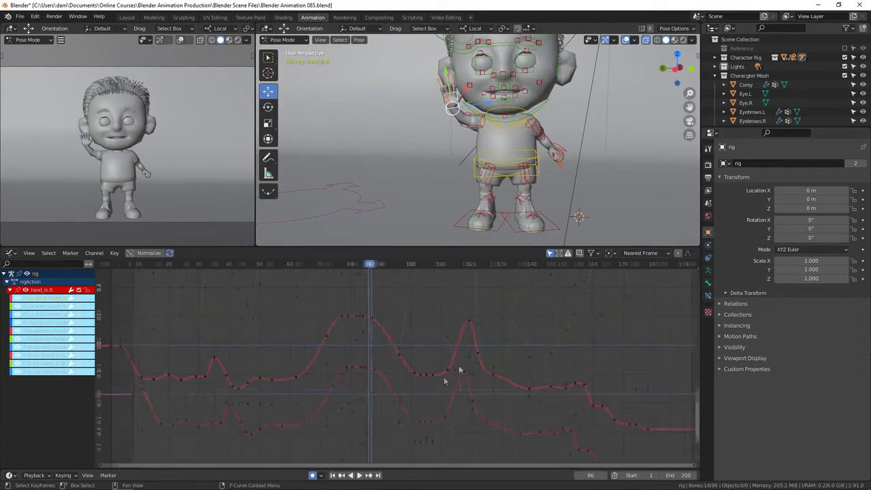
mouse_move(365, 267)
left_mouse_down()
mouse_move(385, 271)
mouse_move(373, 275)
left_mouse_up()
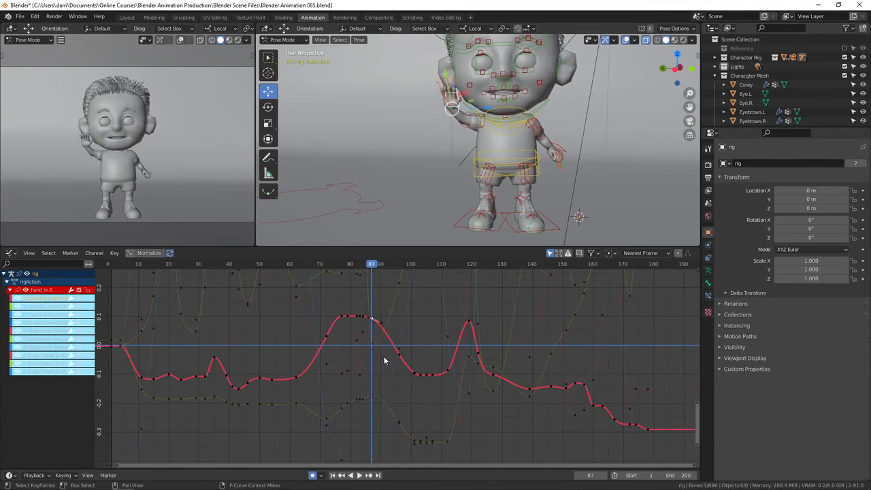
scroll(370, 345, "up", 6)
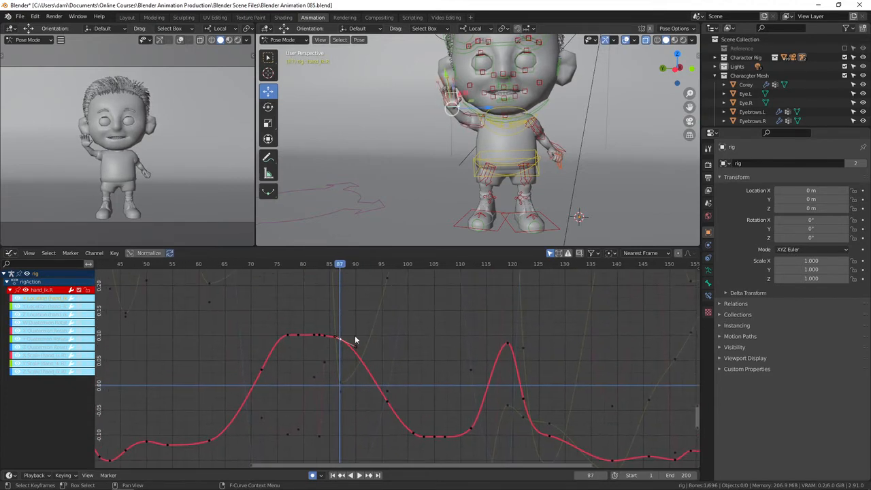
key("space")
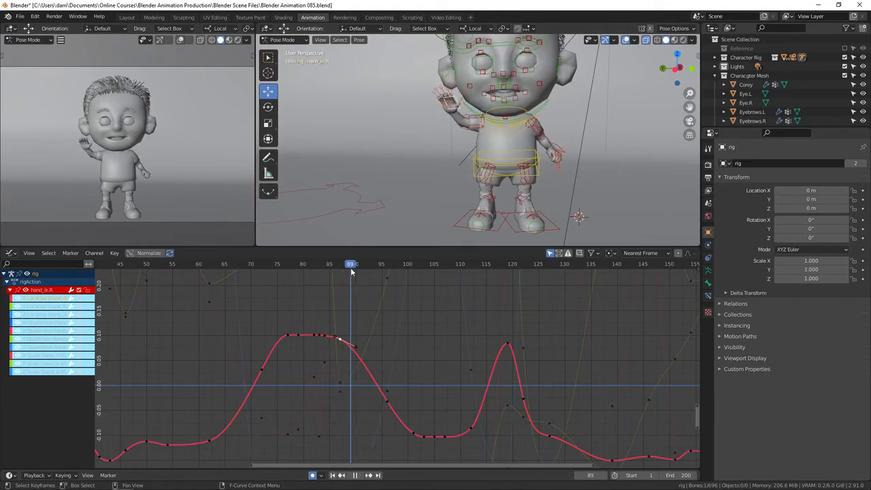
key("space")
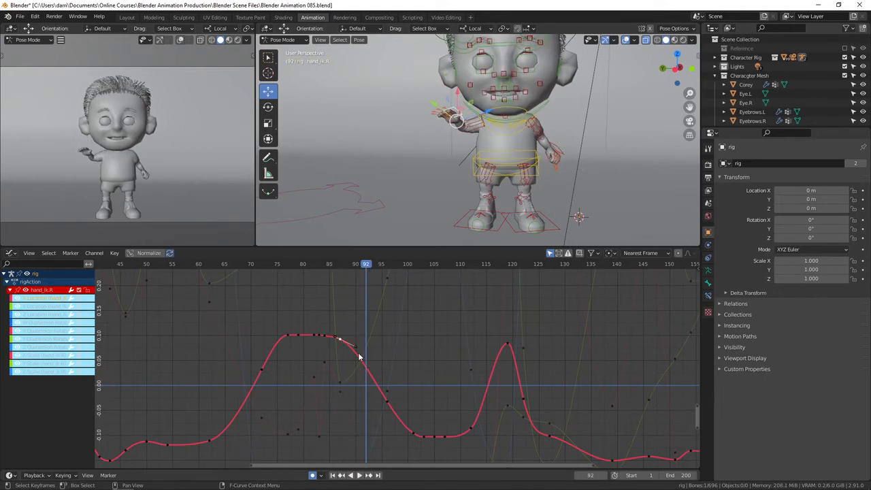
key("space")
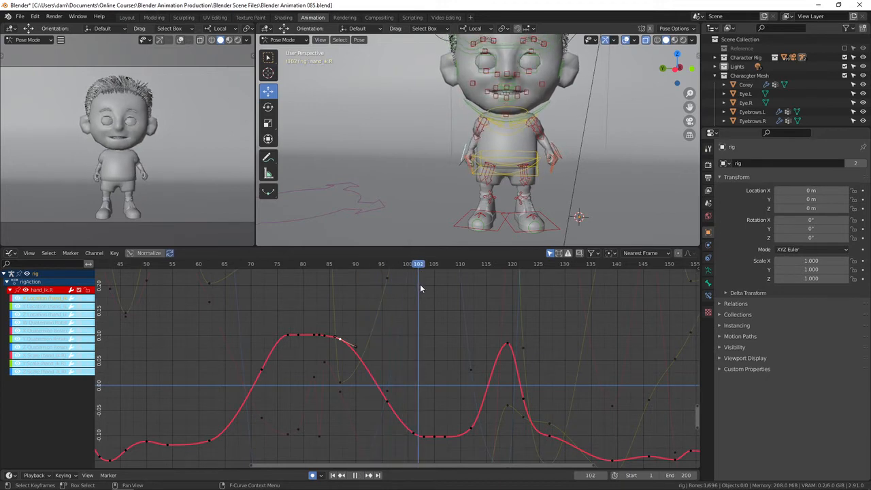
key("space")
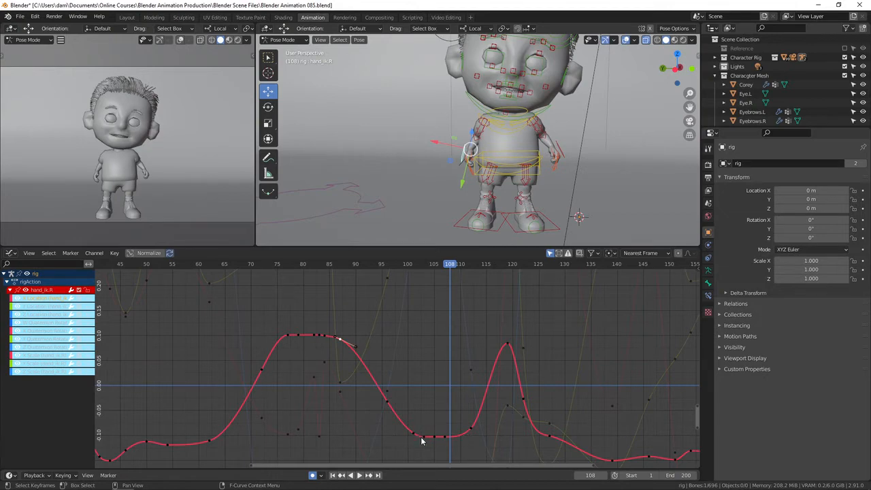
Compare the Y Location curve with the hand's motion between frames 102 and 120, ending with the X Location curve highlighted
left_click(43, 309)
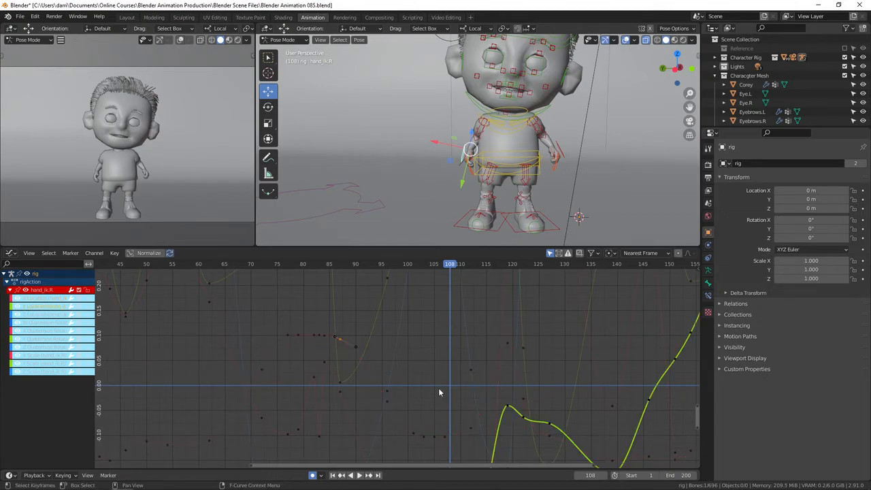
scroll(468, 394, "down", 2)
middle_click_drag(468, 444, 458, 356)
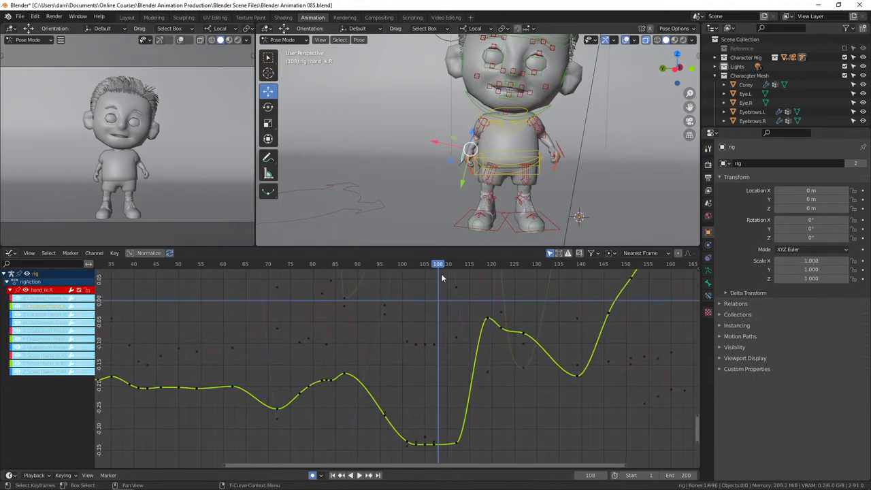
left_click_drag(438, 265, 492, 279)
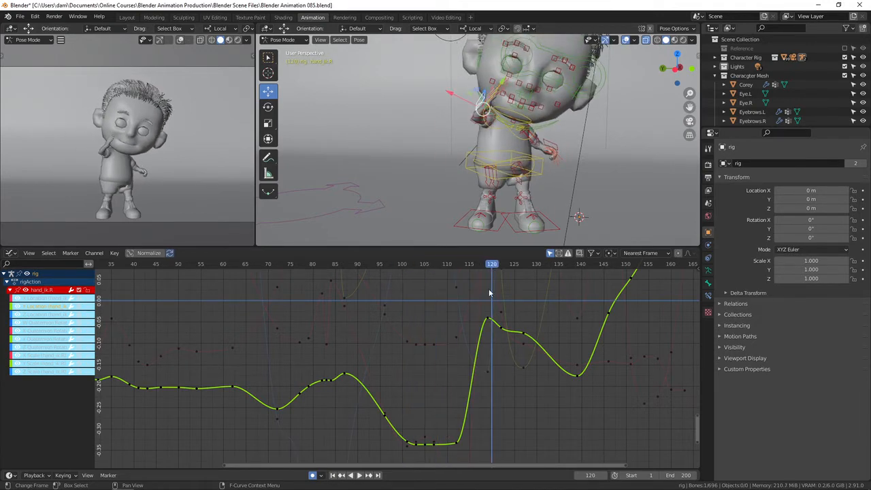
left_click(489, 265)
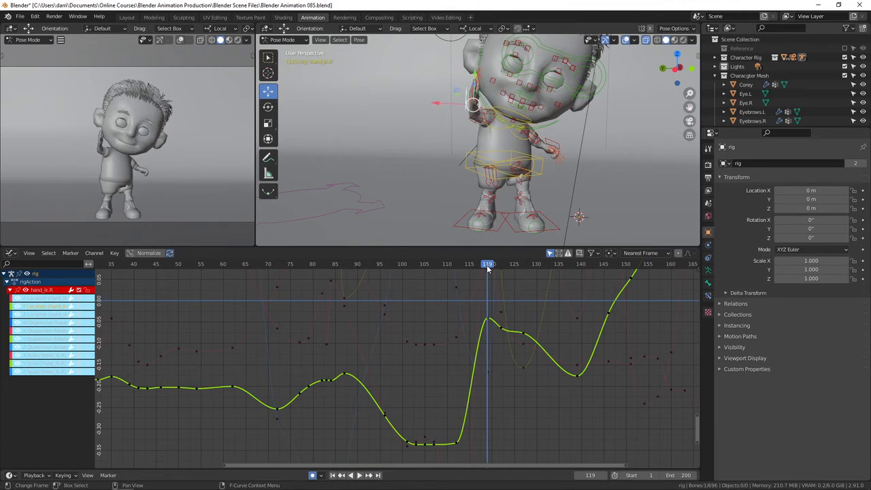
left_click_drag(486, 269, 409, 325)
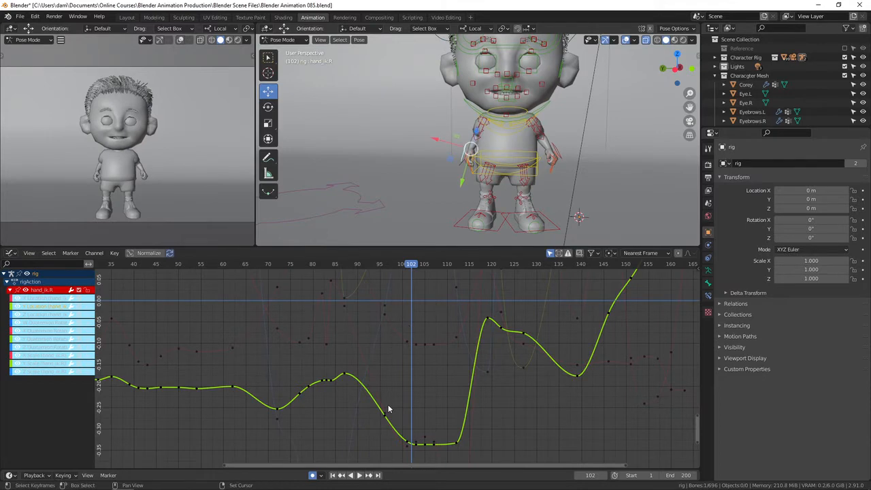
middle_click_drag(384, 410, 400, 395)
scroll(420, 345, "up", 1)
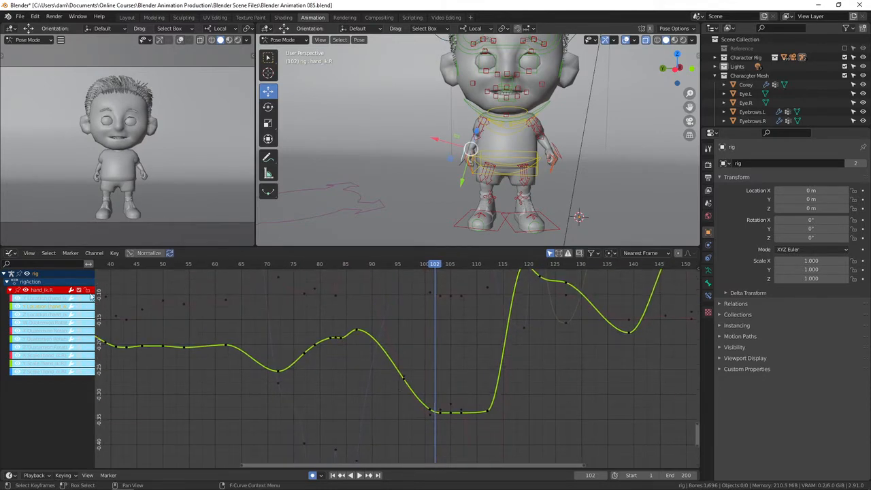
left_click(41, 299)
middle_click_drag(424, 314, 435, 422)
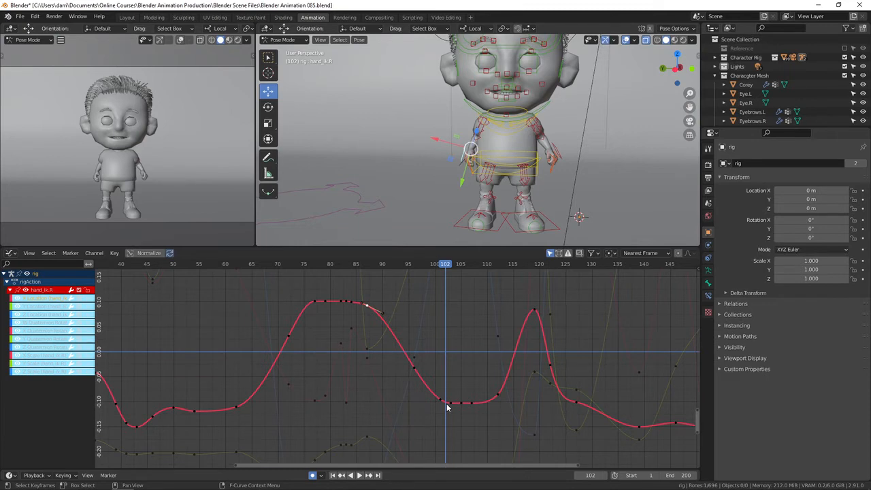
Try to reshape the X Location curve by moving the right handle of the keyframe at frame 87
scroll(373, 310, "up", 3)
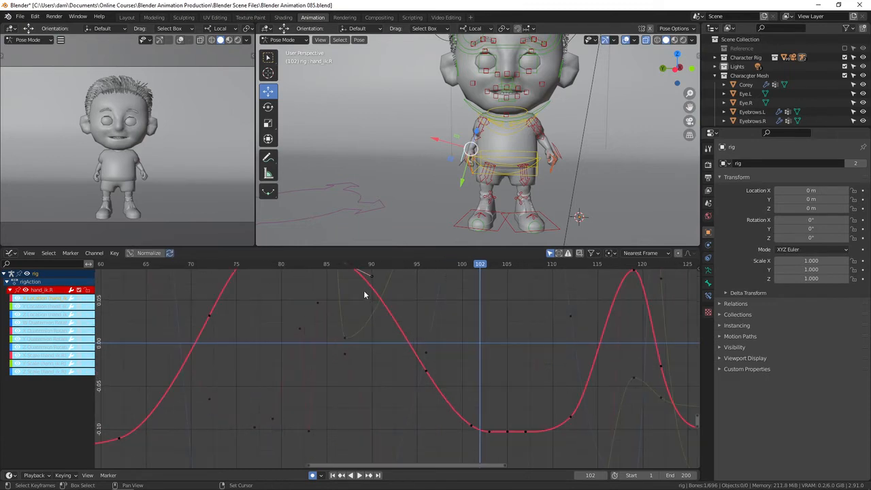
scroll(402, 347, "up", 2)
scroll(405, 358, "up", 1)
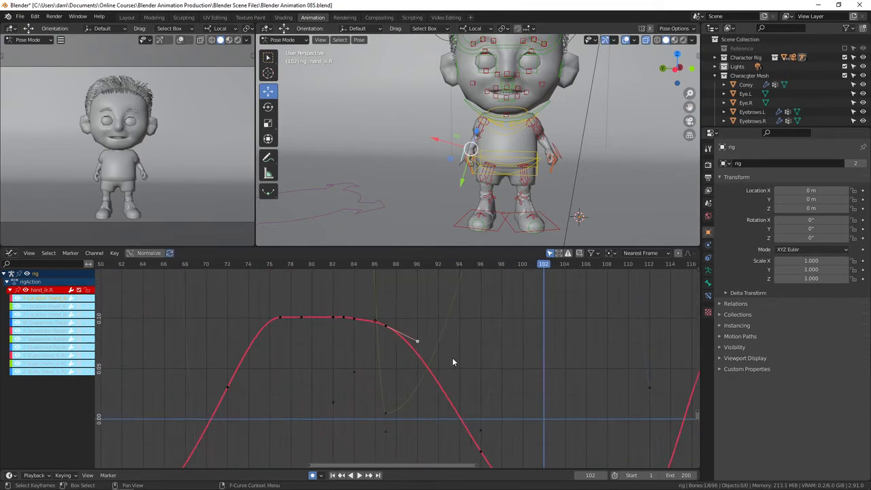
key("g")
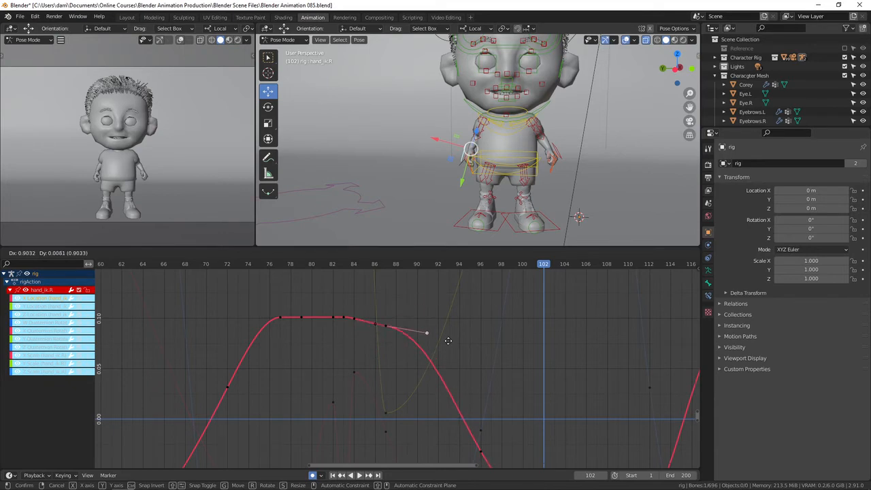
left_click(428, 365)
scroll(432, 366, "down", 4)
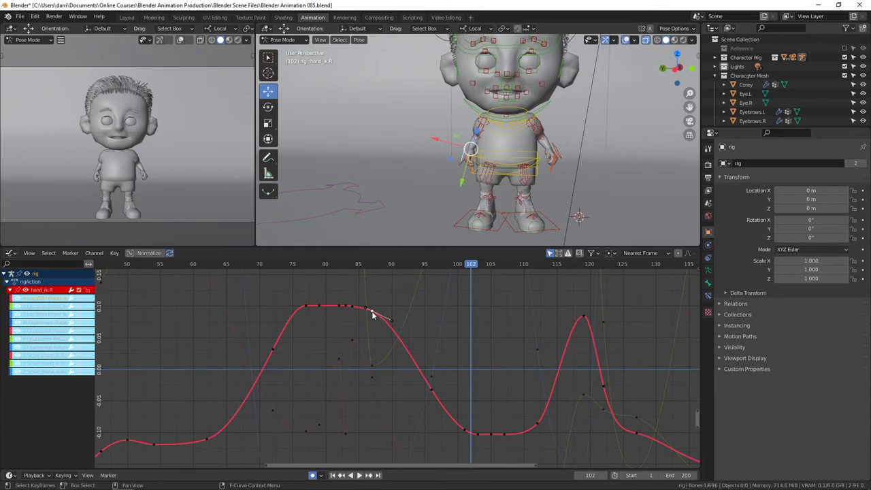
Set the frame 87 keyframe's handle type to Free and extend its right handle to about frame 97
left_click(113, 253)
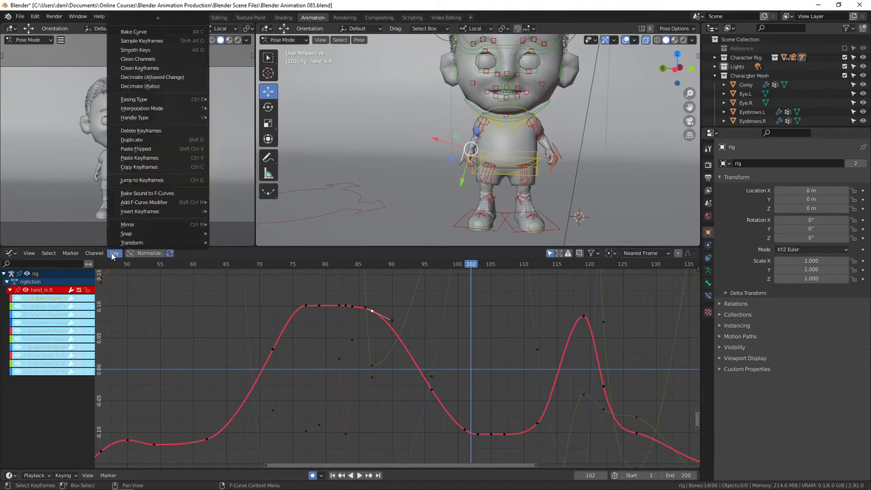
mouse_move(157, 118)
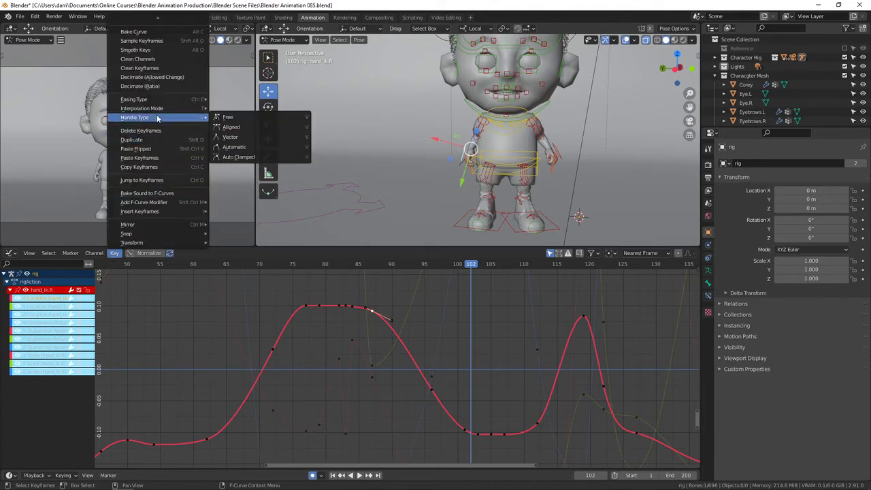
left_click(228, 118)
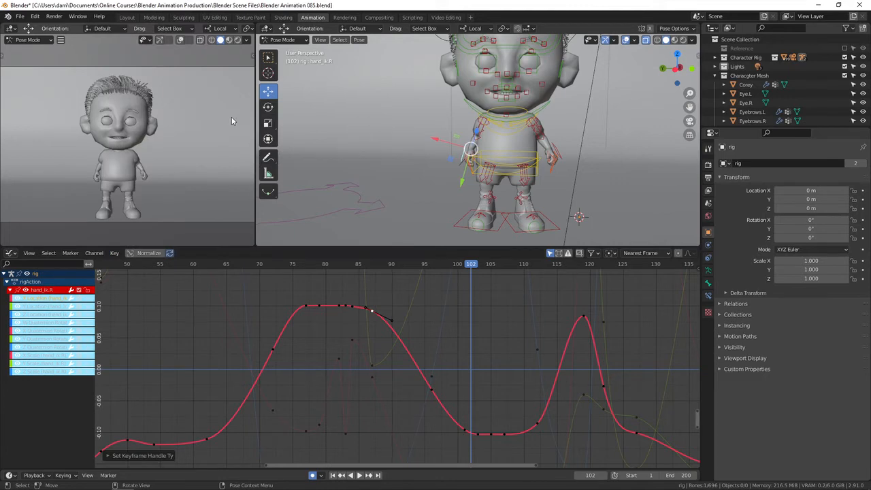
left_click(392, 319)
key("g")
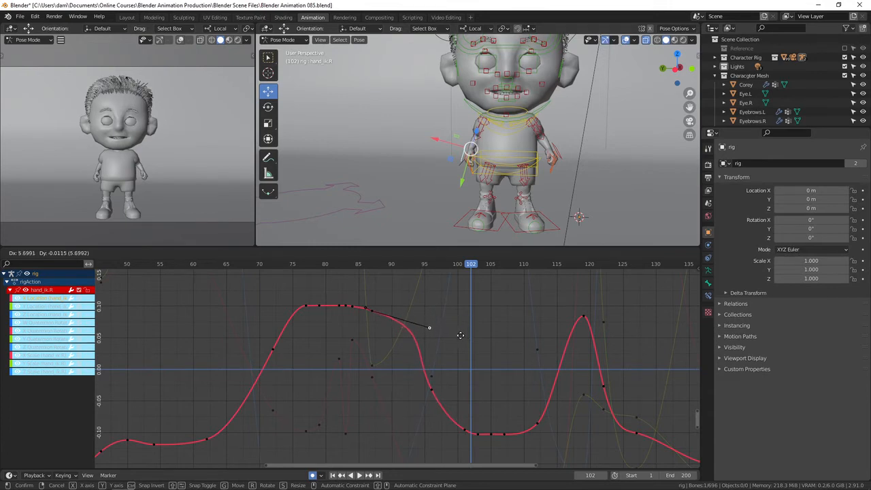
left_click(469, 333)
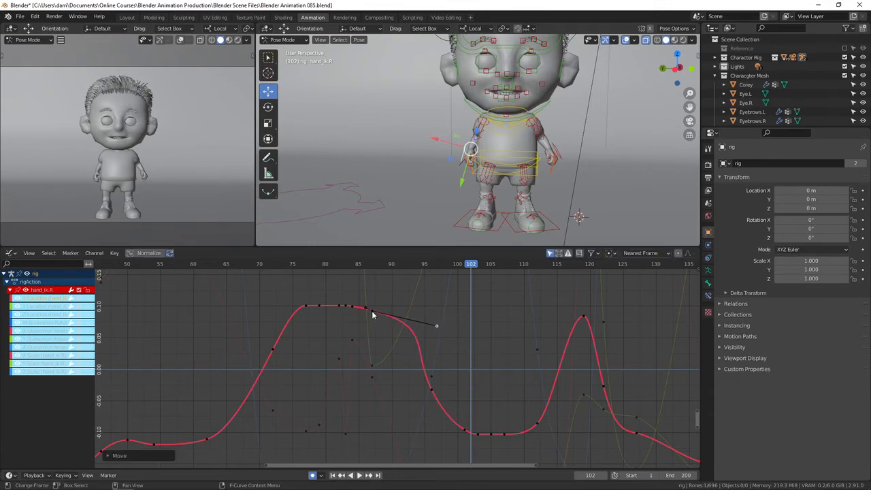
Move the X Location keyframe from frame 87 to 88 and extend its right handle to about frame 99
left_click(373, 311)
key("g")
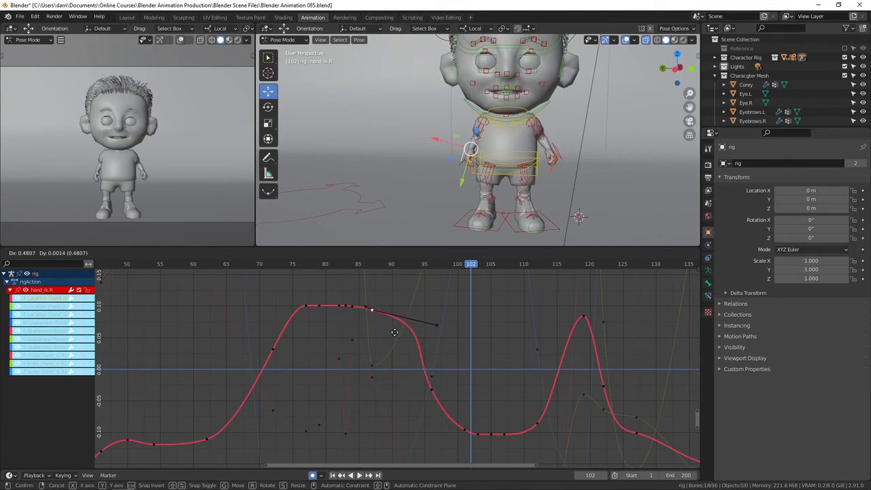
left_click(402, 332)
left_click(443, 326)
key("g")
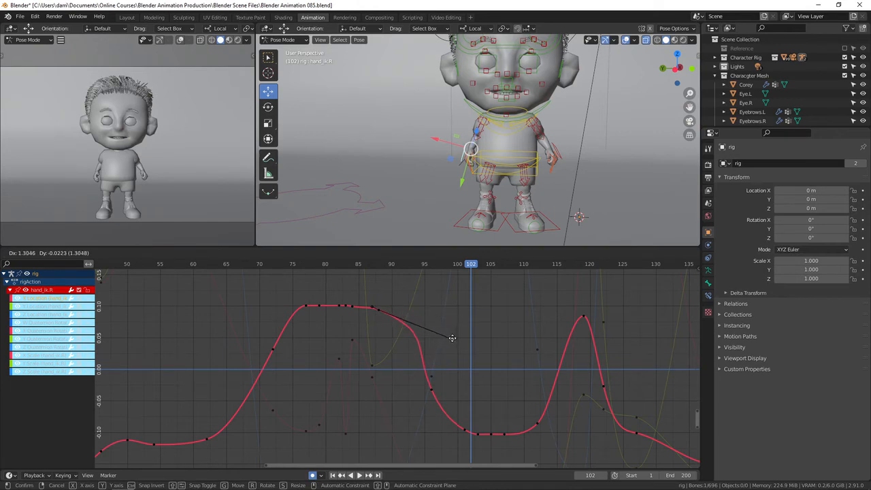
left_click(455, 332)
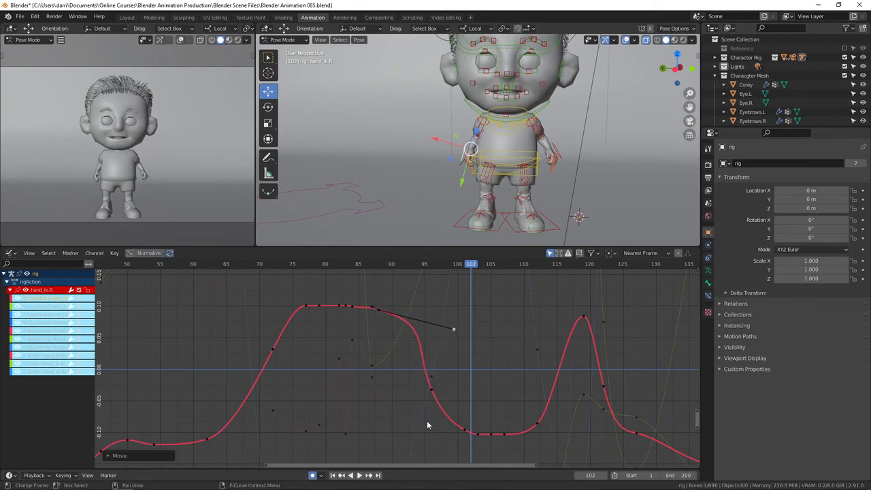
Delete the X Location keyframe at frame 96, midway down the curve's descent
left_click(438, 400)
middle_click_drag(438, 400, 449, 374)
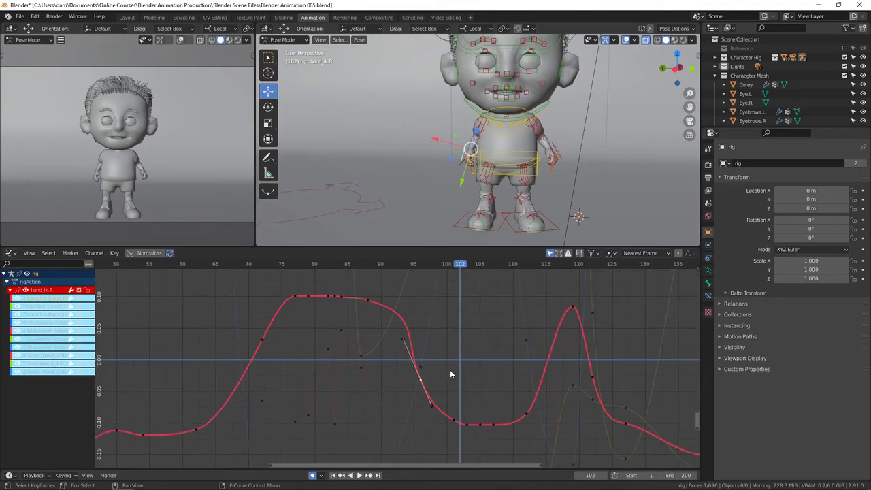
key("x")
left_click(445, 373)
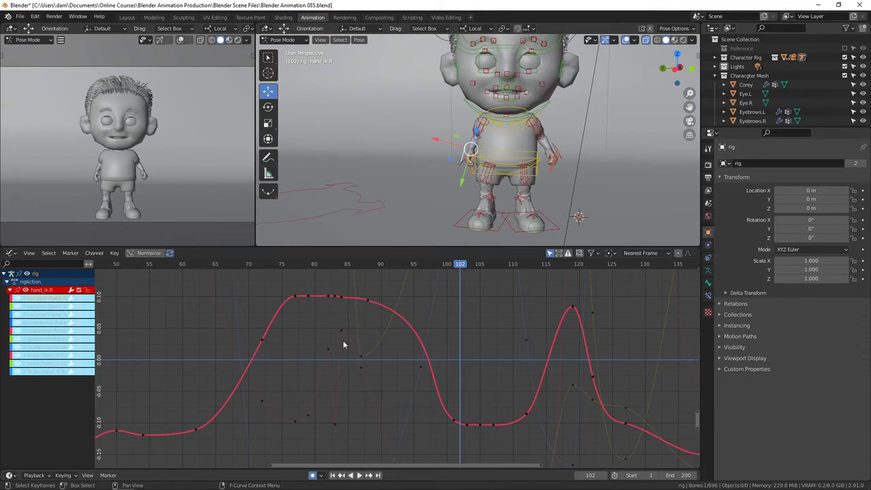
Play the revised motion from frame 62 and inspect the hand pose at frame 97 from several angles
left_click(196, 264)
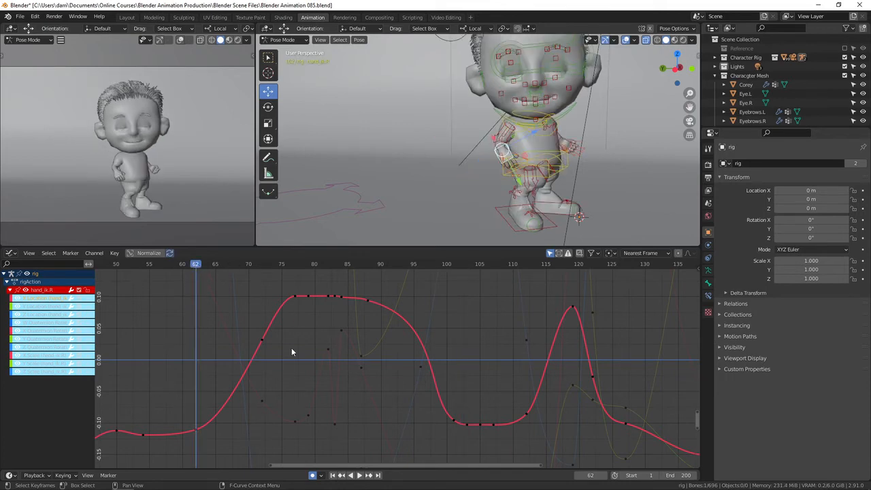
key("space")
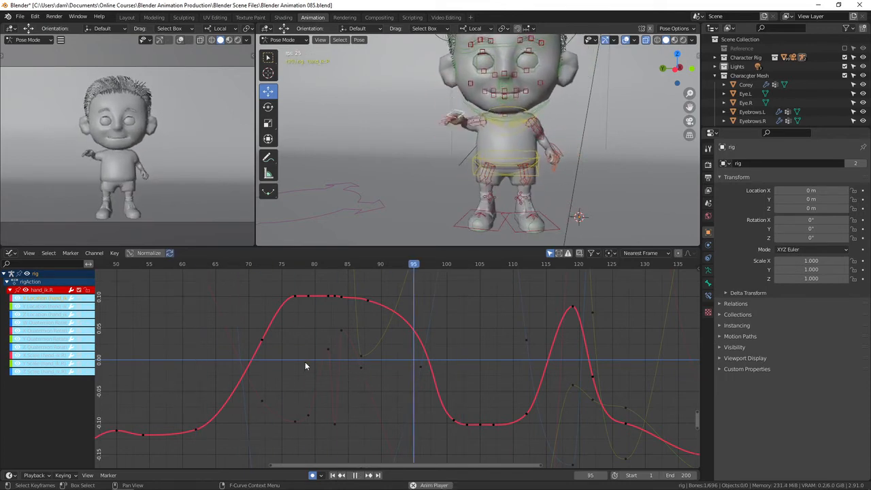
key("space")
left_click_drag(541, 265, 425, 271)
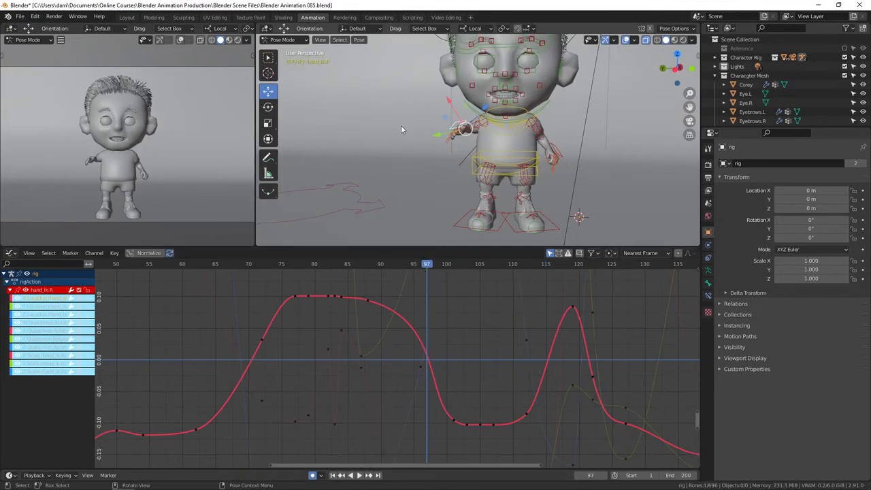
middle_click_drag(401, 129, 467, 136)
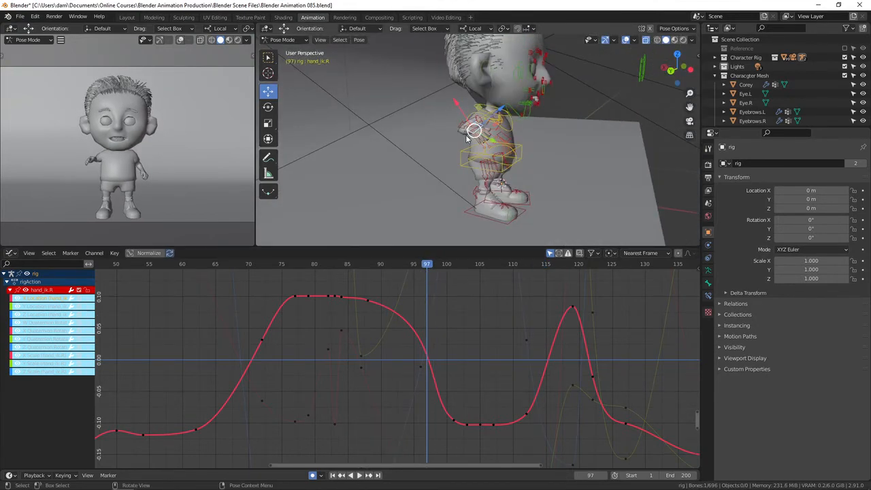
middle_click_drag(531, 166, 513, 163)
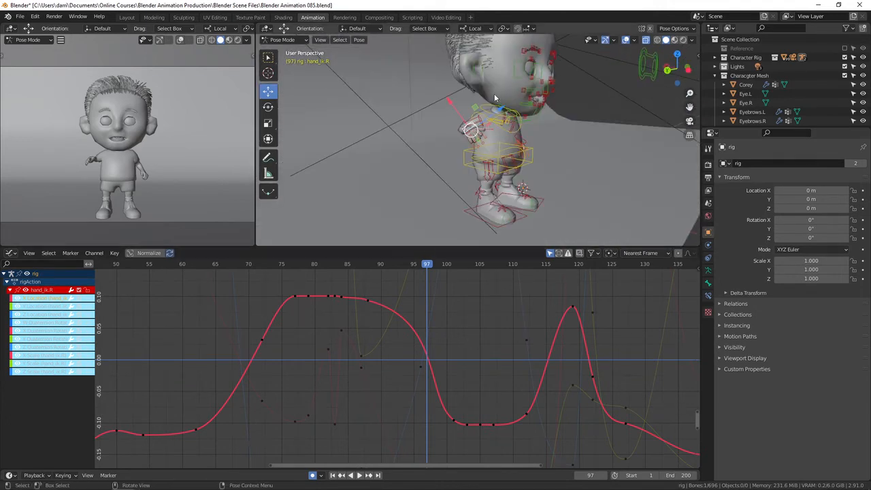
middle_click_drag(491, 127, 527, 131)
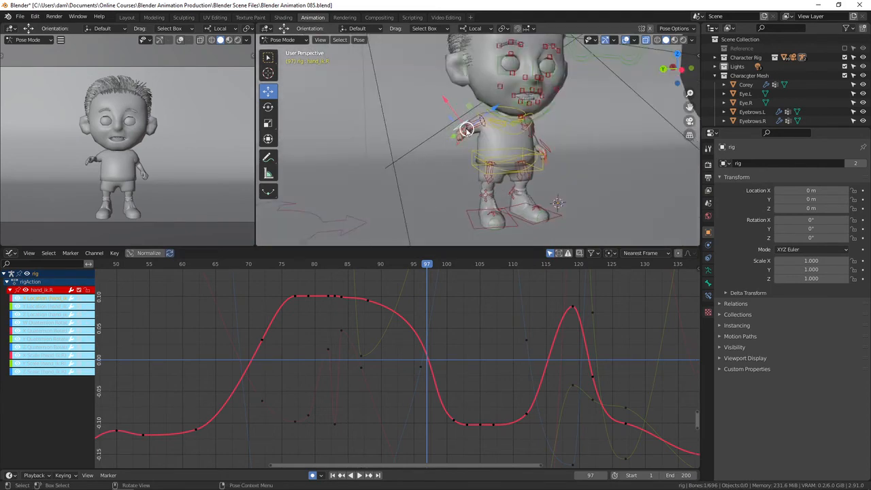
Bring up hand_ik.R's Y Location curve and delete its keyframe at frame 96, midway down the descent
left_click(35, 308)
key("Home")
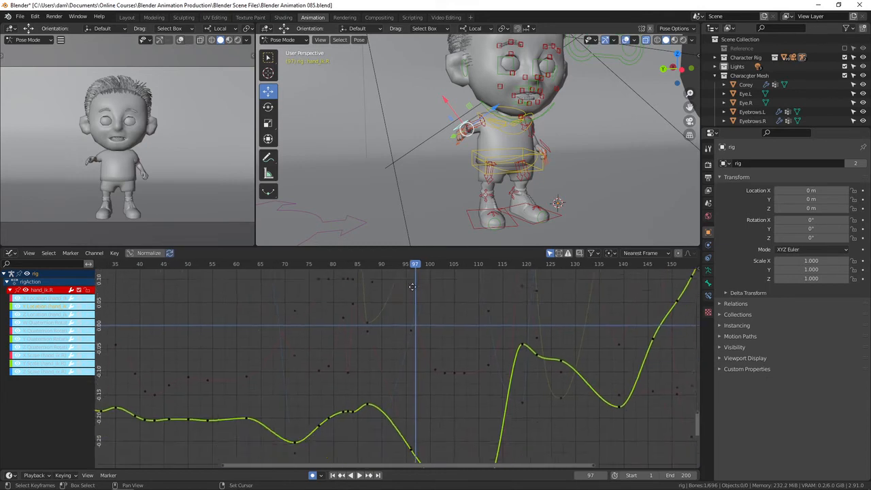
middle_click_drag(412, 287, 420, 209)
middle_click_drag(442, 319, 444, 342)
scroll(443, 349, "up", 3)
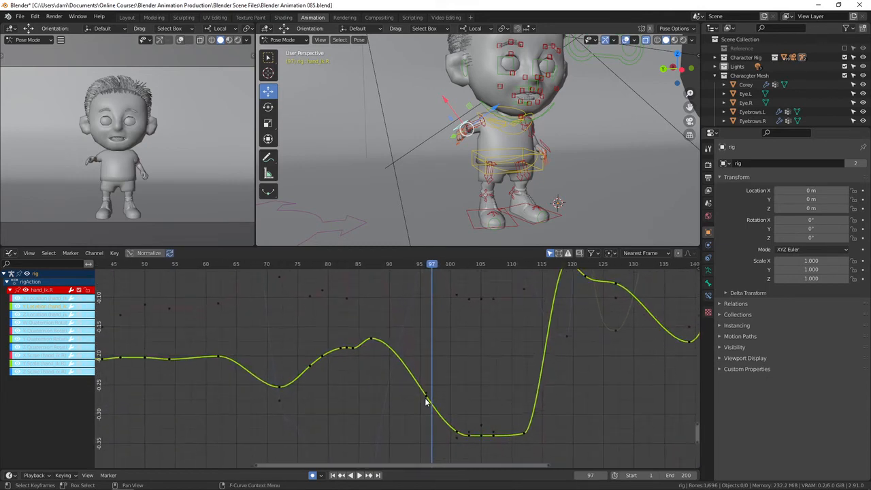
key("x")
left_click(467, 392)
Set the Y Location keyframe at frame 87 to a Free handle type and extend its right handle to about frame 100
left_click(371, 339)
left_click(114, 253)
mouse_move(155, 117)
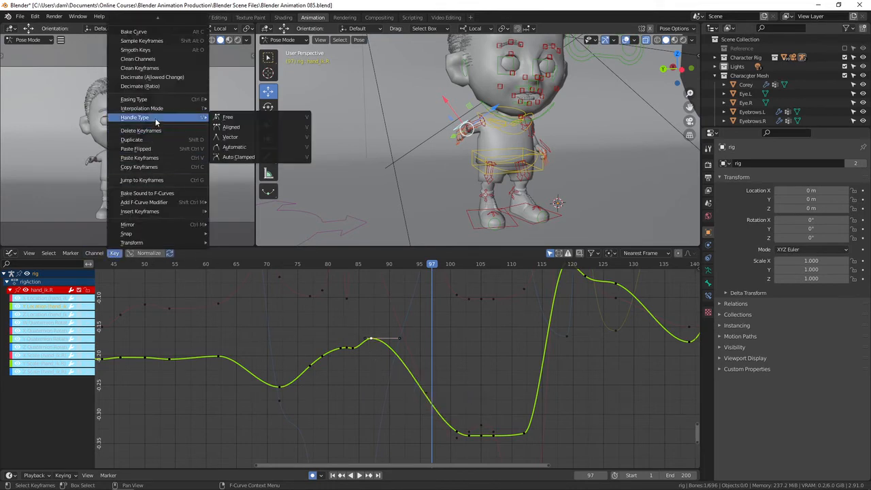
left_click(225, 119)
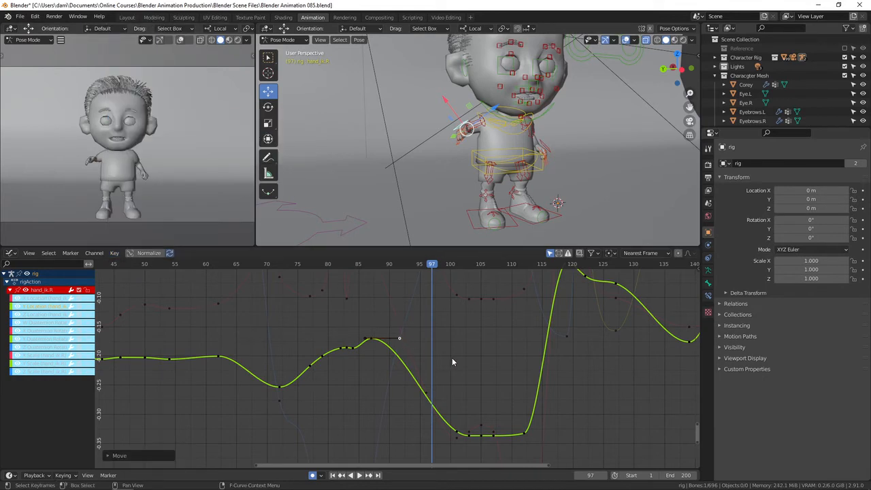
key("g")
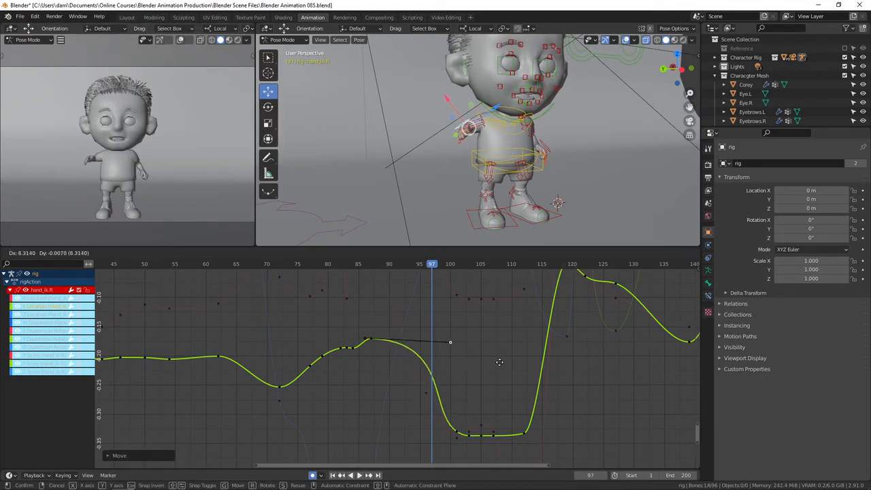
left_click(497, 355)
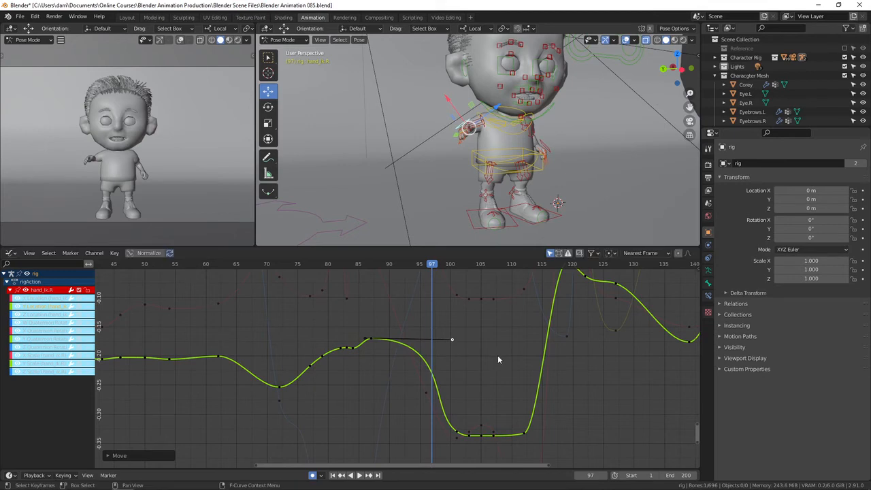
Play the hand motion from frame 61, stop after the arm drops, and scrub back to frame 107
left_click(212, 264)
scroll(473, 138, "down", 3)
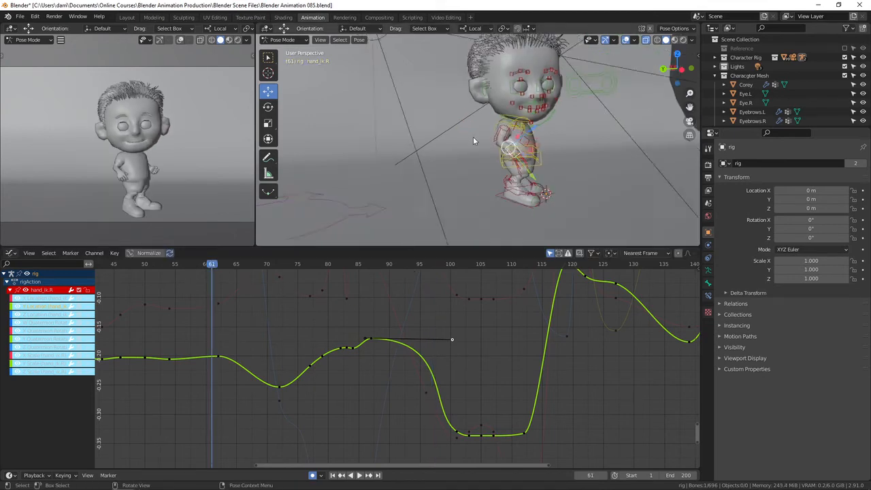
key("space")
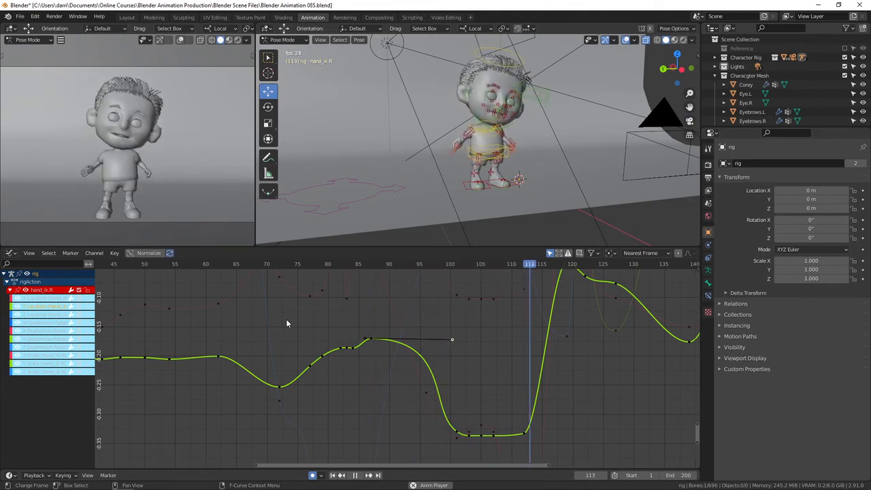
key("space")
left_click_drag(534, 264, 492, 282)
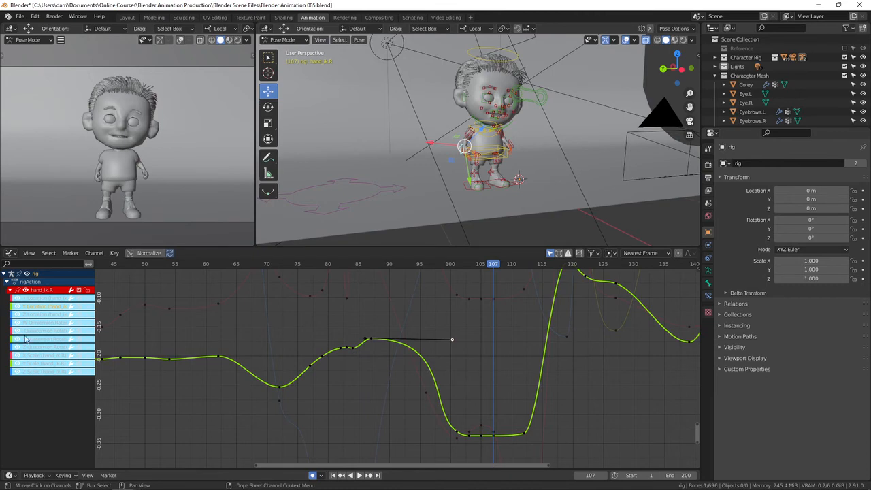
On the X Location curve, shorten the frame 88 keyframe's right handle to about frame 95 and tilt it down to about 0.07
left_click(42, 300)
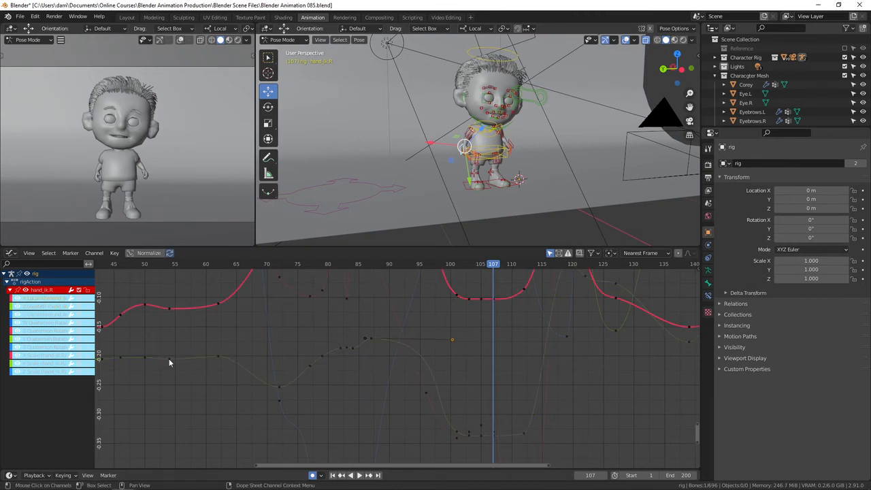
key("KP_Decimal")
middle_click_drag(457, 378, 449, 368, "ctrl")
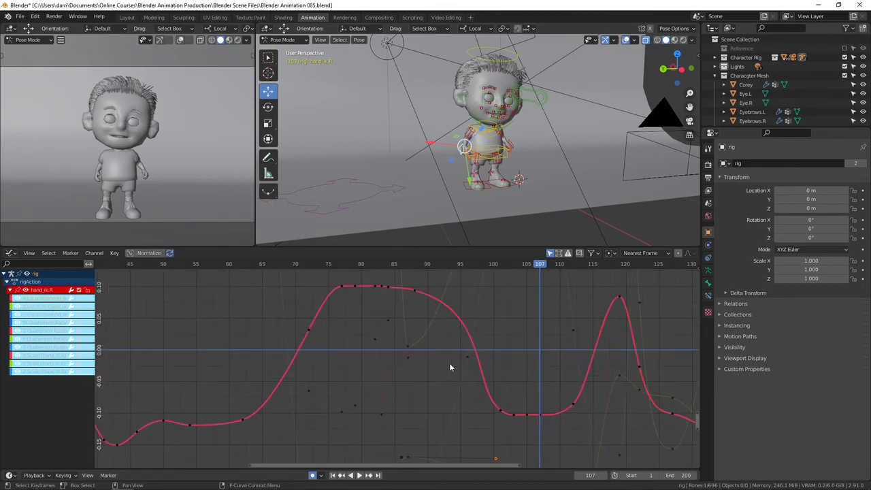
left_click(415, 290)
key("g")
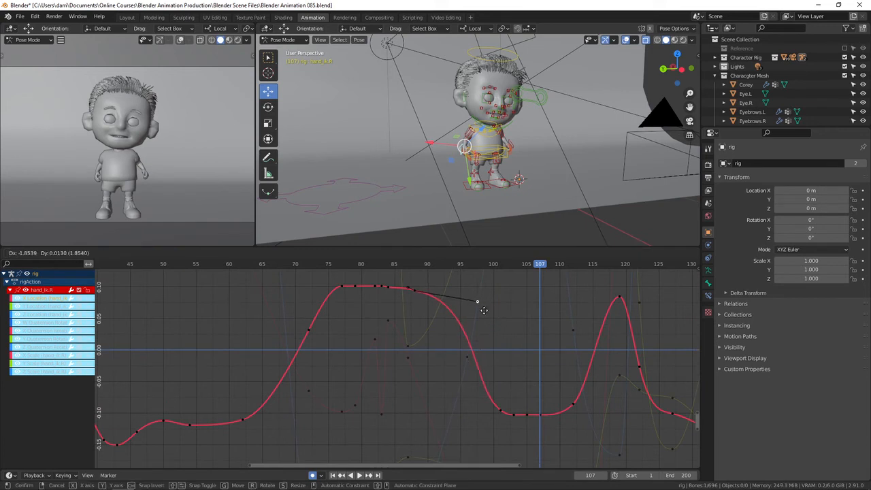
left_click(468, 320)
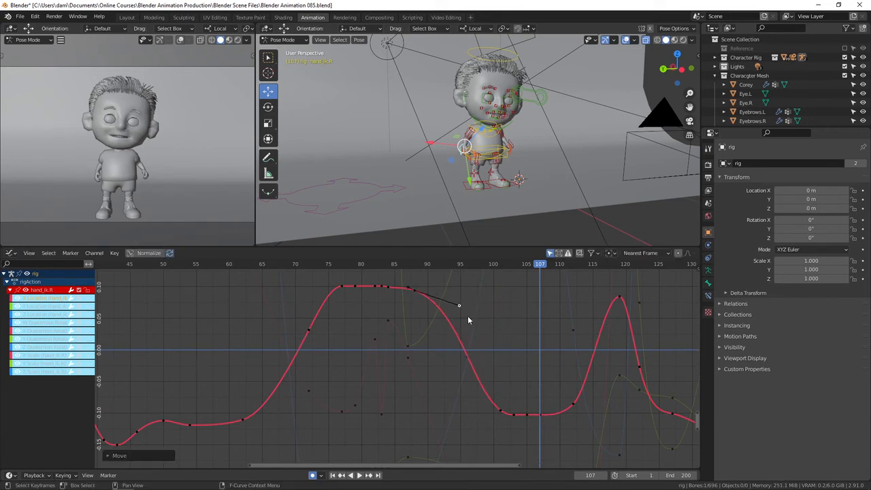
Bring up hand_ik.R's Z Location curve and examine its shape and the hand pose around frame 106
left_click(35, 314)
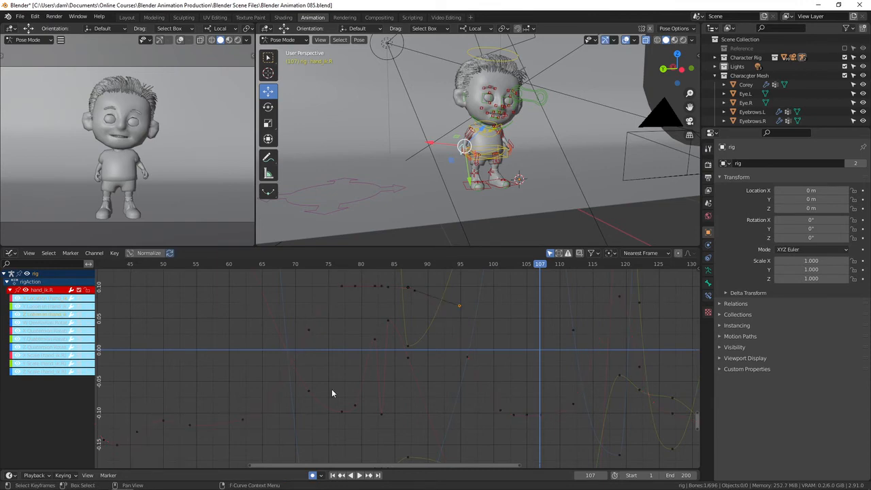
scroll(446, 361, "down", 10)
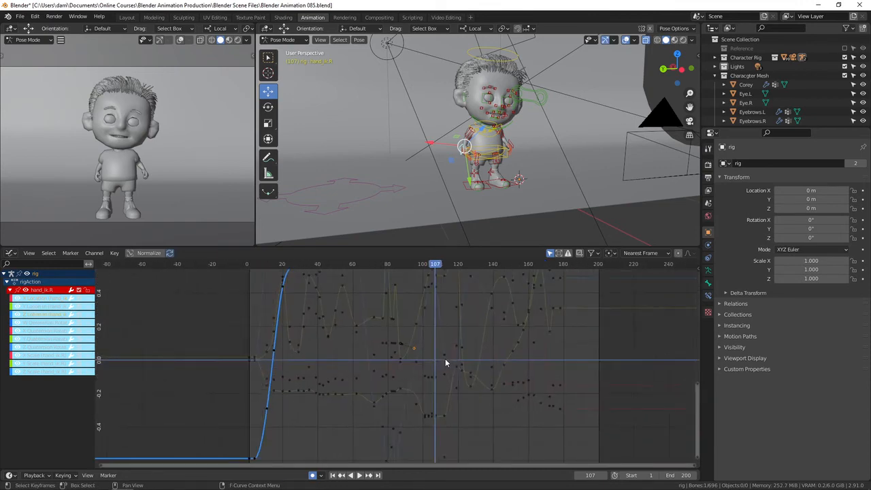
key("Home")
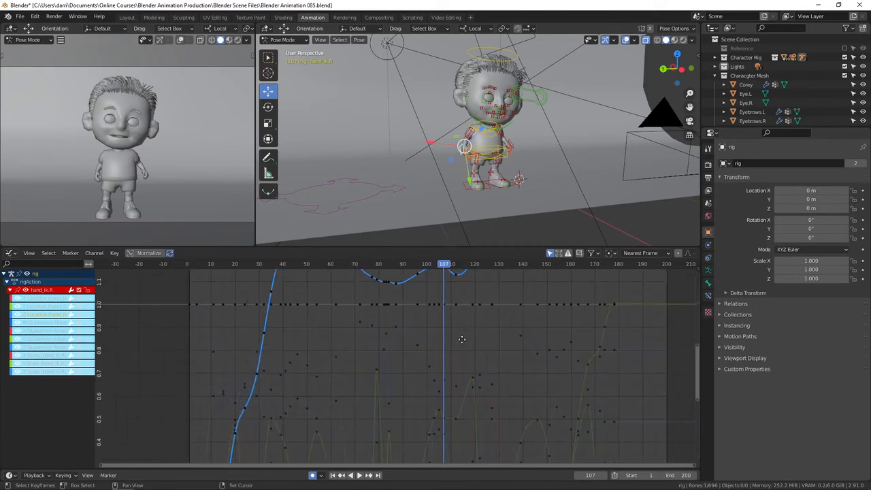
scroll(433, 417, "up", 1)
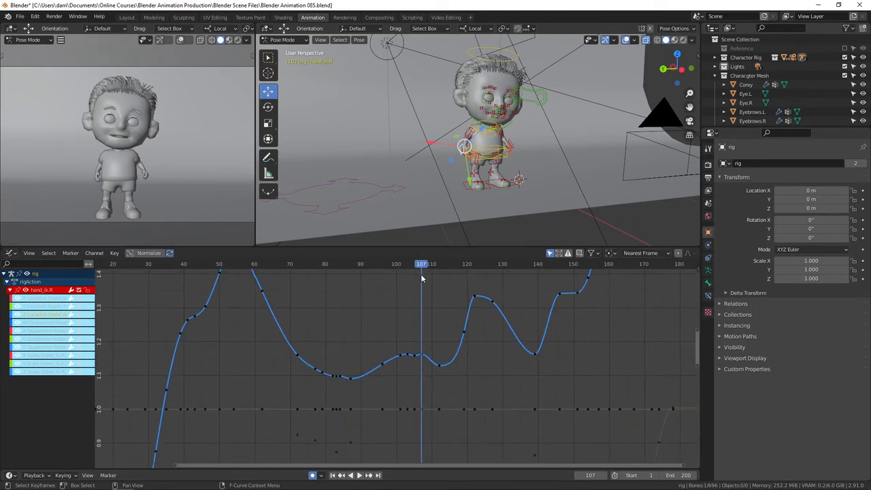
mouse_move(422, 266)
left_mouse_down()
mouse_move(290, 271)
mouse_move(348, 282)
mouse_move(360, 272)
mouse_move(427, 279)
mouse_move(418, 277)
left_mouse_up()
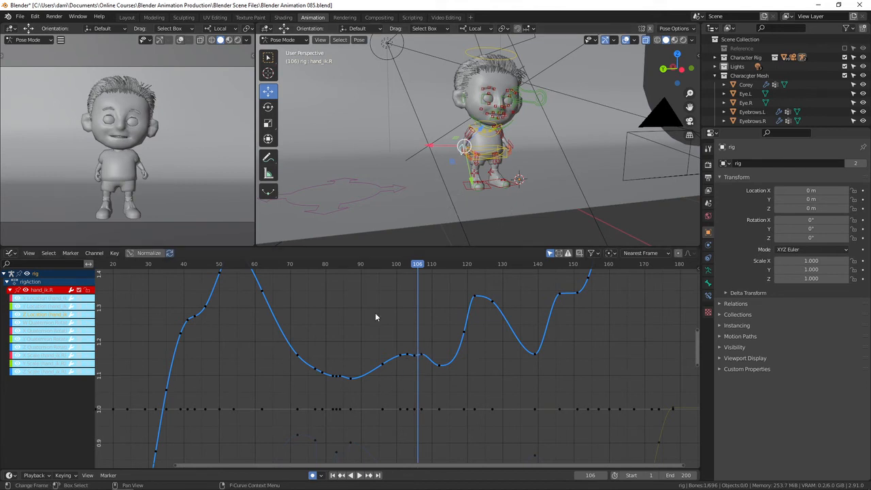
Try lowering the Z Location keyframe at frame 96 to about 1.04, viewing the hand from the side
left_click(382, 365)
key("g")
right_click(386, 372)
left_click_drag(420, 265, 383, 286)
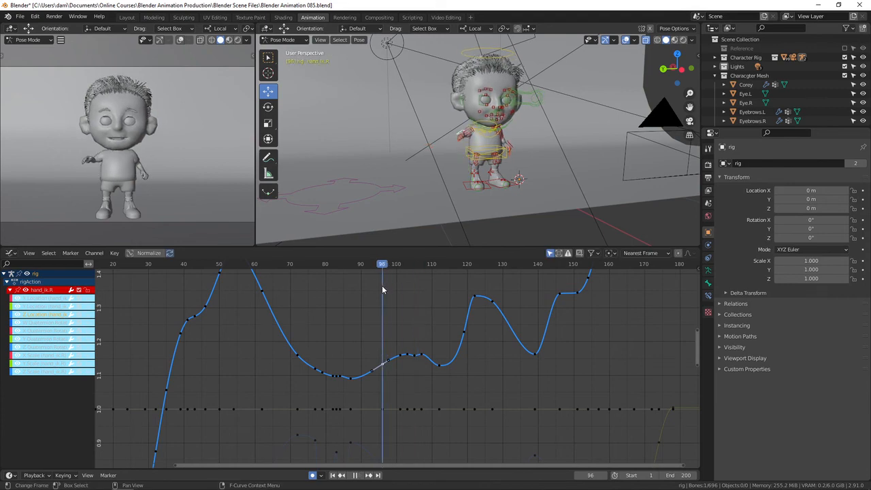
scroll(391, 321, "up", 1)
scroll(437, 194, "up", 2)
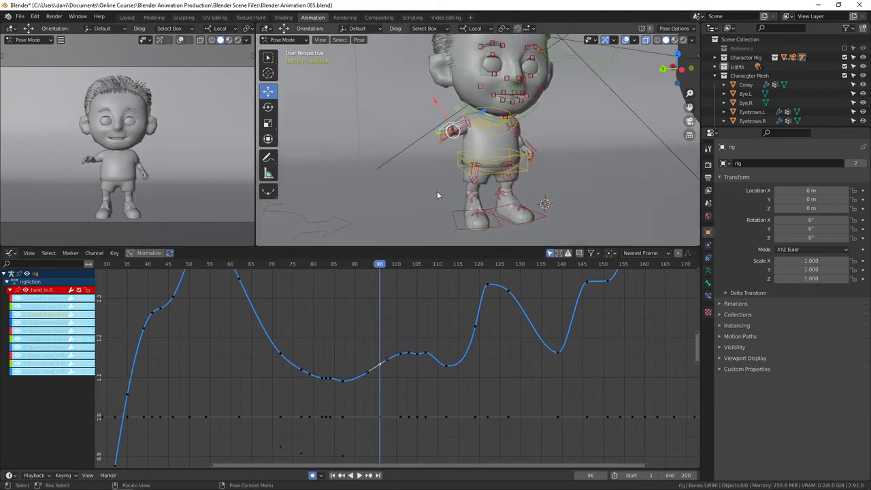
middle_click_drag(437, 196, 400, 228)
middle_click_drag(382, 370, 389, 393)
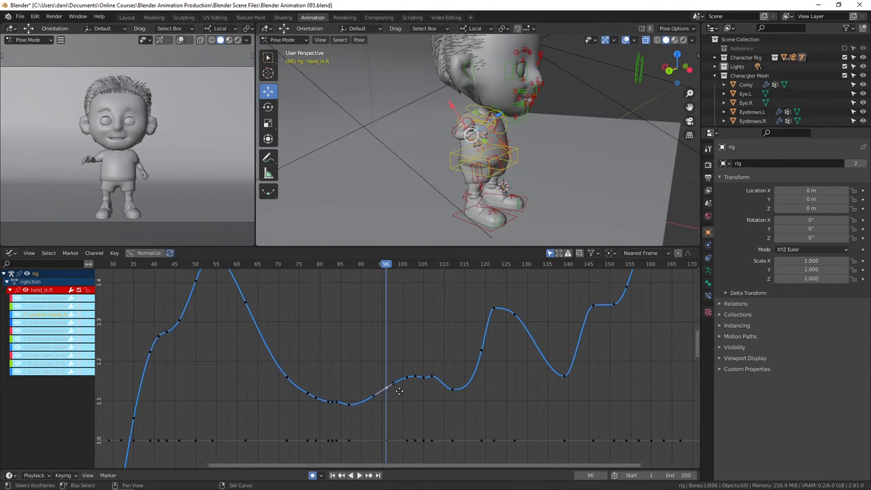
key("g")
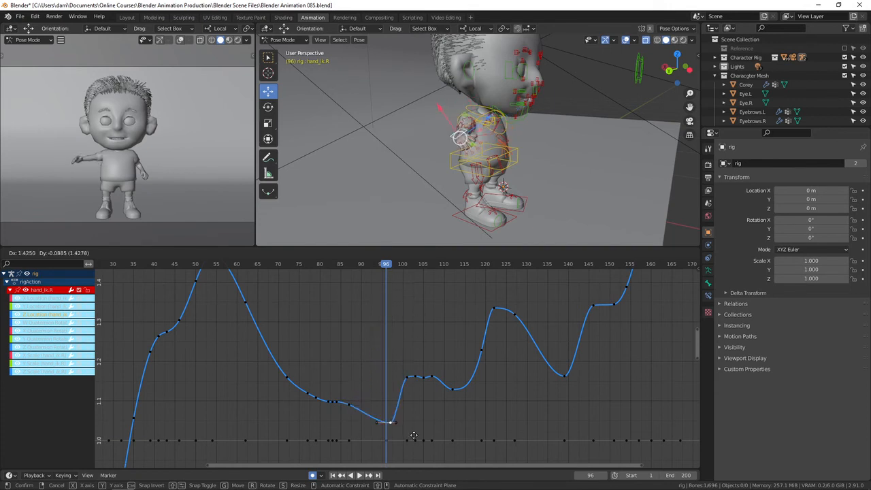
right_click(407, 328)
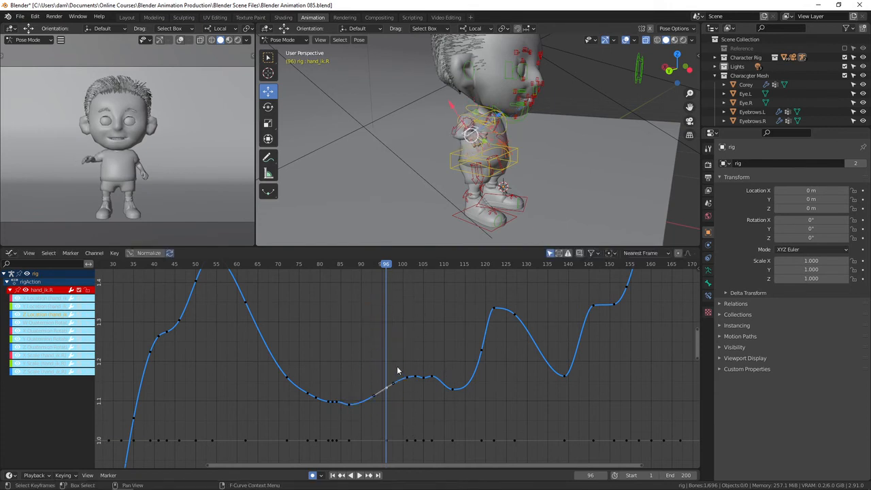
Scrub the arm drop between frames 108 and 96 from the side, and review the full Z Location curve
middle_click_drag(413, 352, 413, 367, "shift")
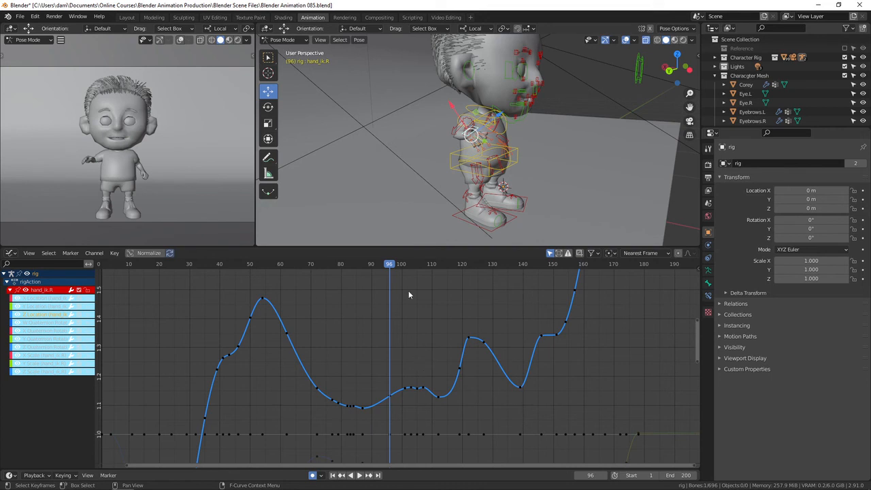
left_click(422, 266)
key("space")
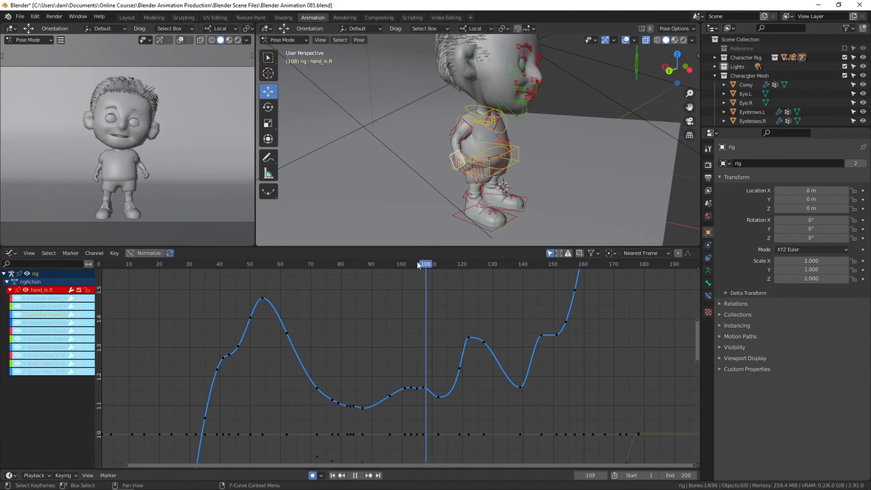
left_click_drag(418, 265, 392, 275)
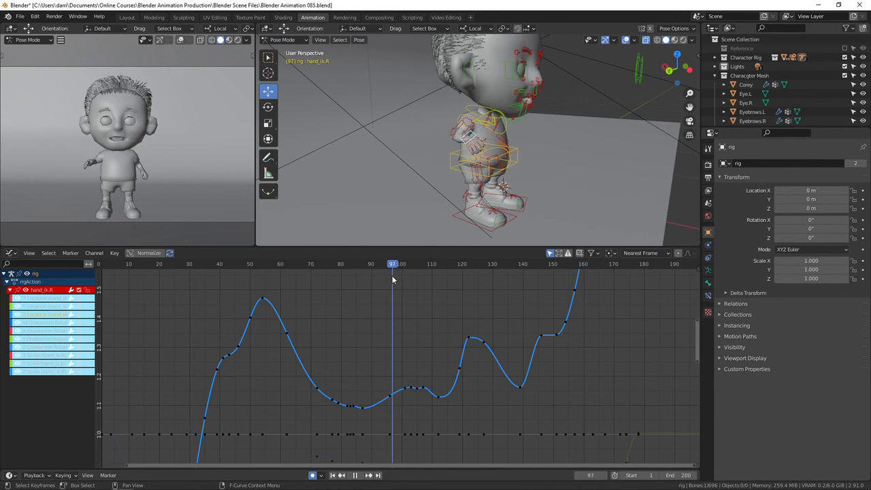
left_click_drag(393, 279, 391, 279)
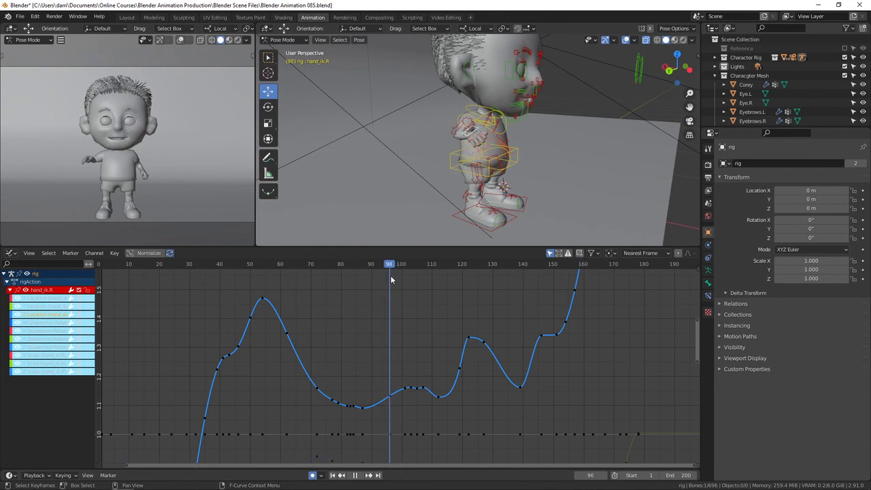
left_click_drag(390, 277, 391, 278)
scroll(401, 334, "down", 6)
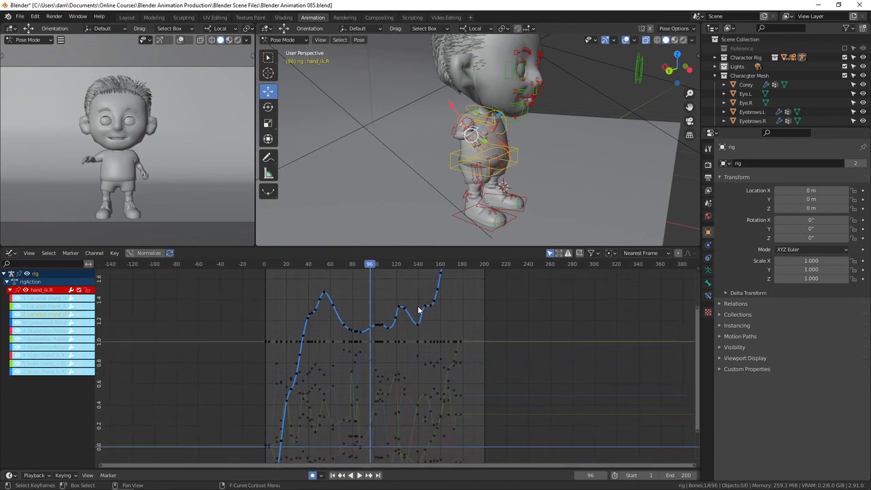
middle_click_drag(408, 322, 411, 283)
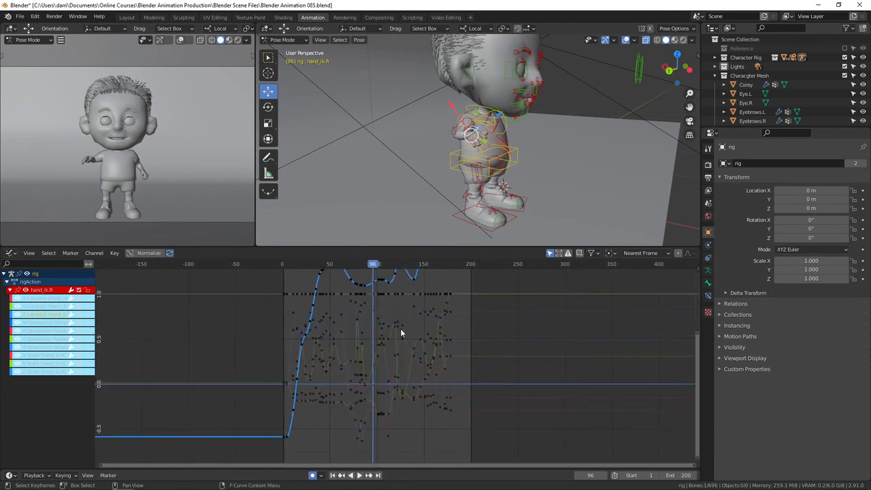
middle_click_drag(414, 333, 444, 361)
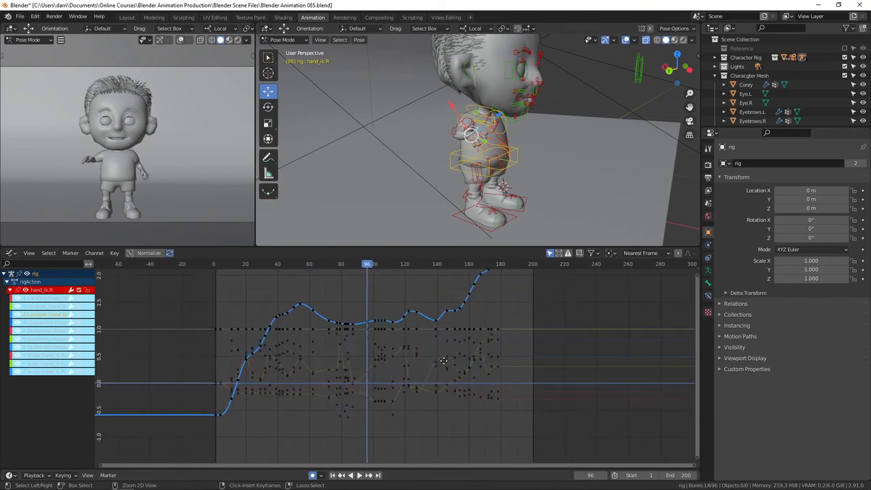
key("Home")
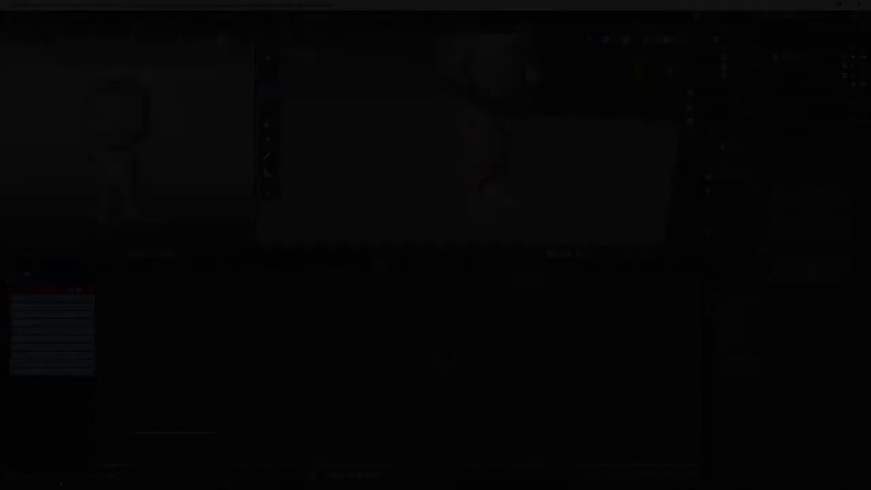